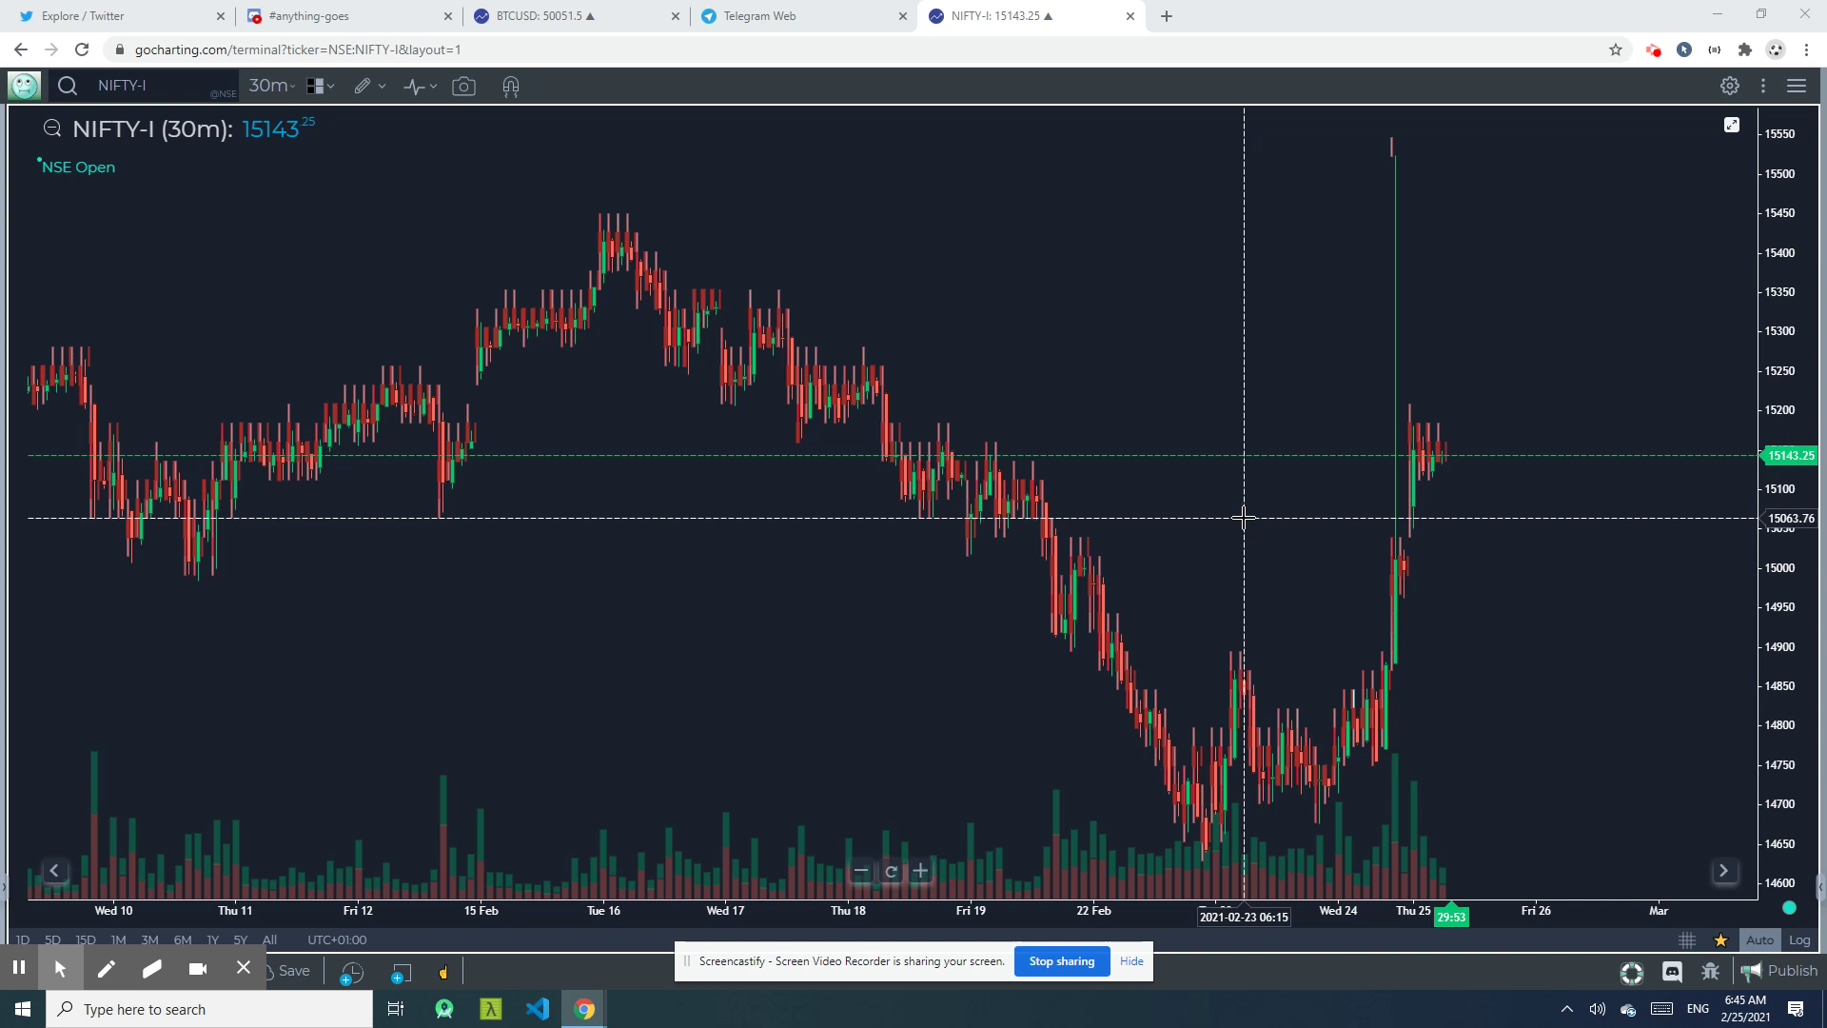
Add the Orderflow Bar Statistics study below the NIFTY-I 30m chart
{"action": "left_click", "coordinate": [431, 91]}
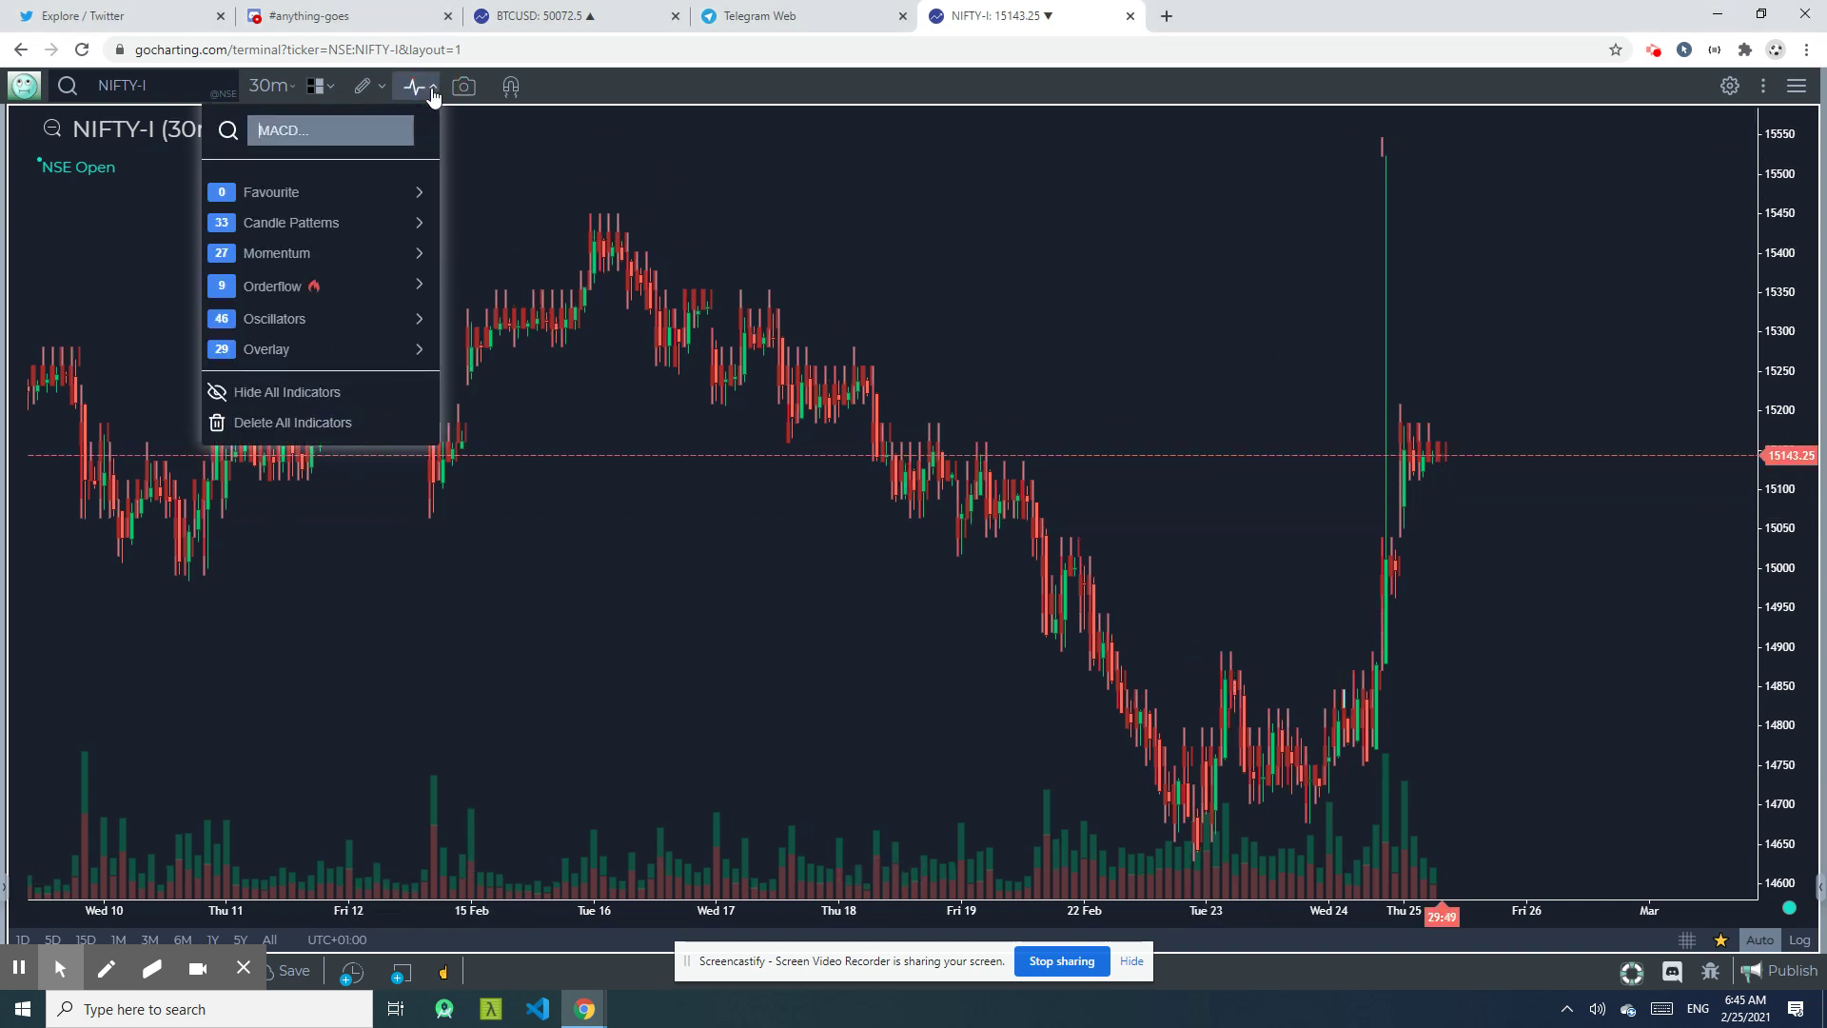
{"action": "mouse_move", "coordinate": [287, 293]}
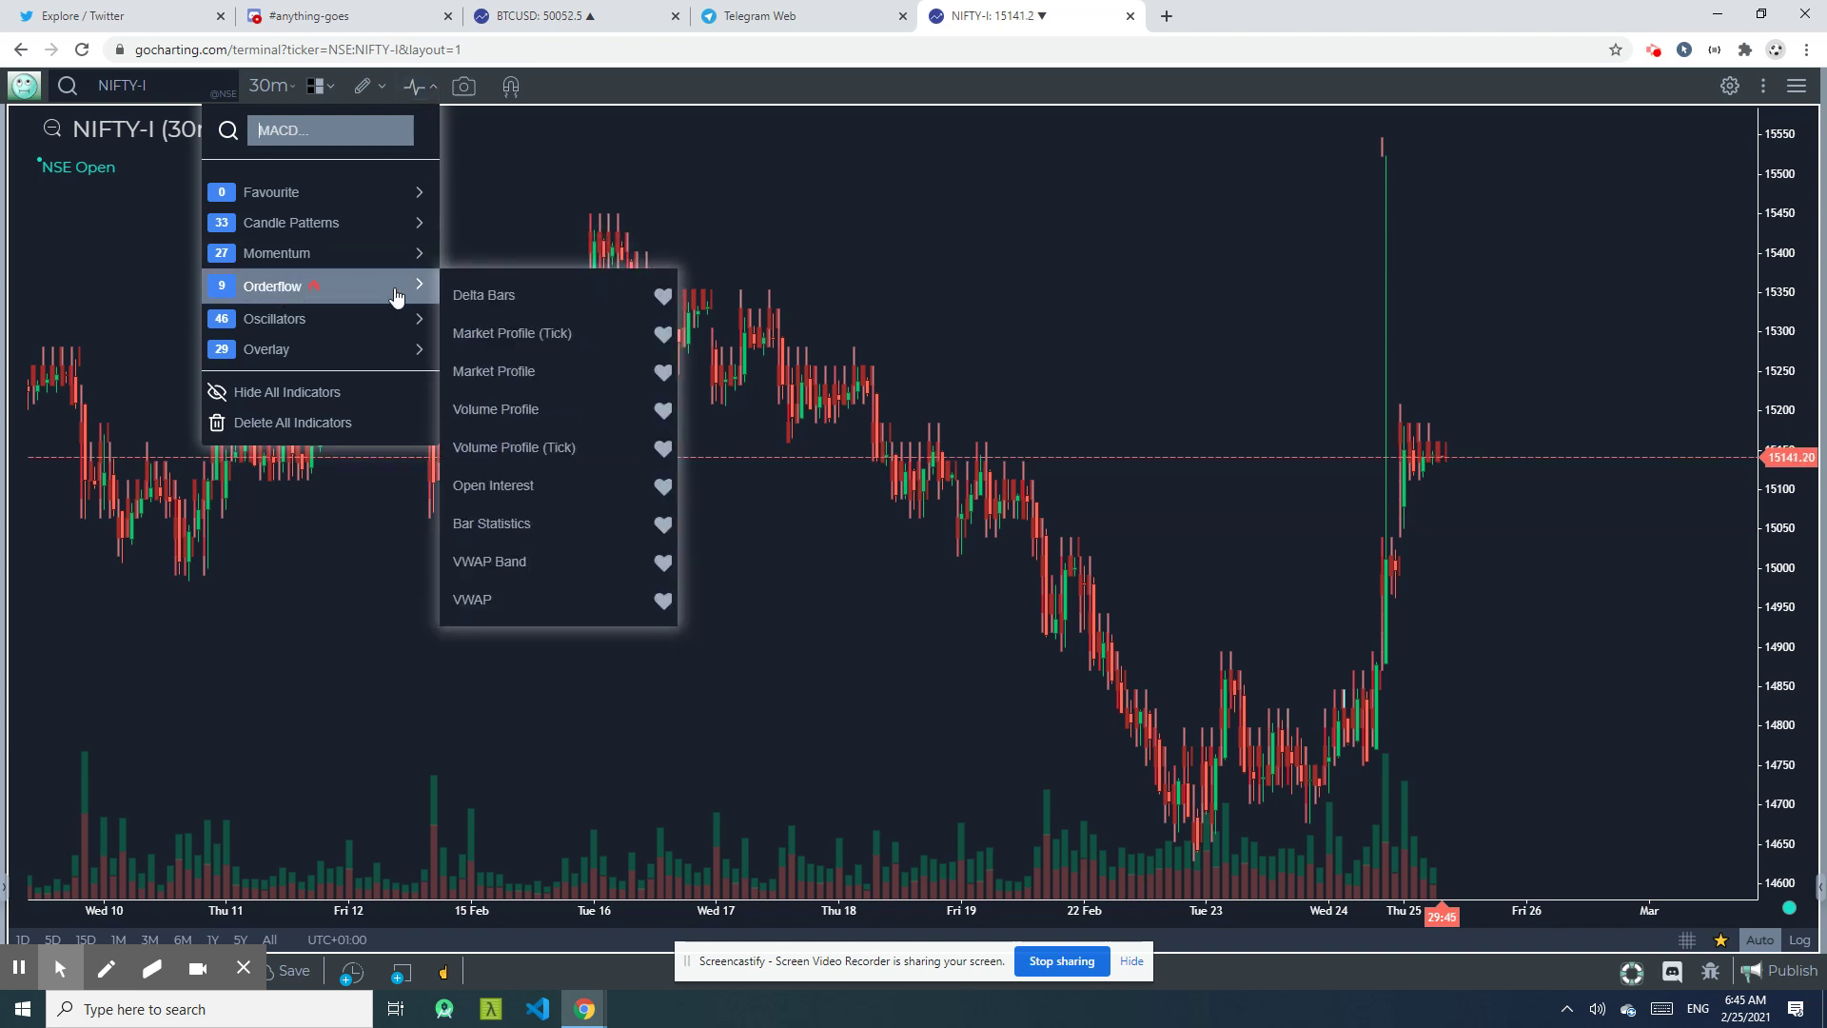
{"action": "left_click", "coordinate": [505, 522]}
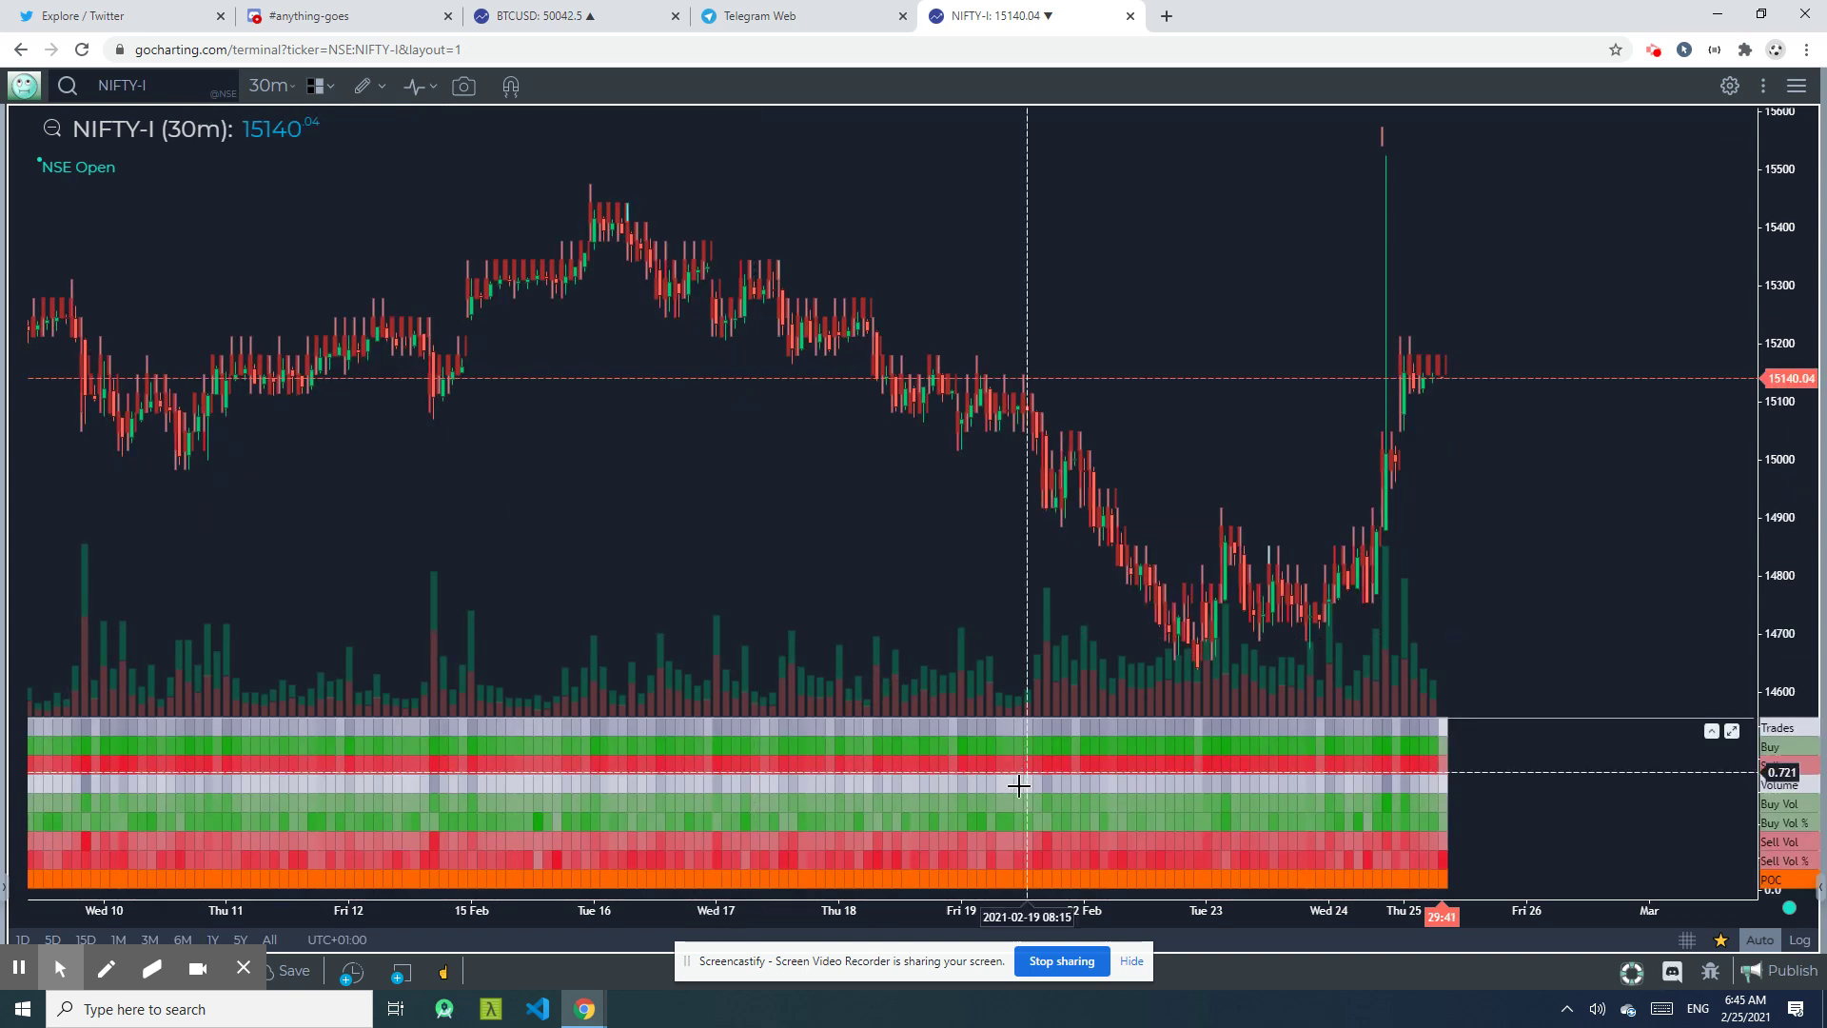
Hide the Trades, Buy, Sell, Buy % and Sell % rows in Bar Statistics settings
{"action": "scroll", "coordinate": [1048, 831], "scroll_direction": "up", "scroll_amount": 5}
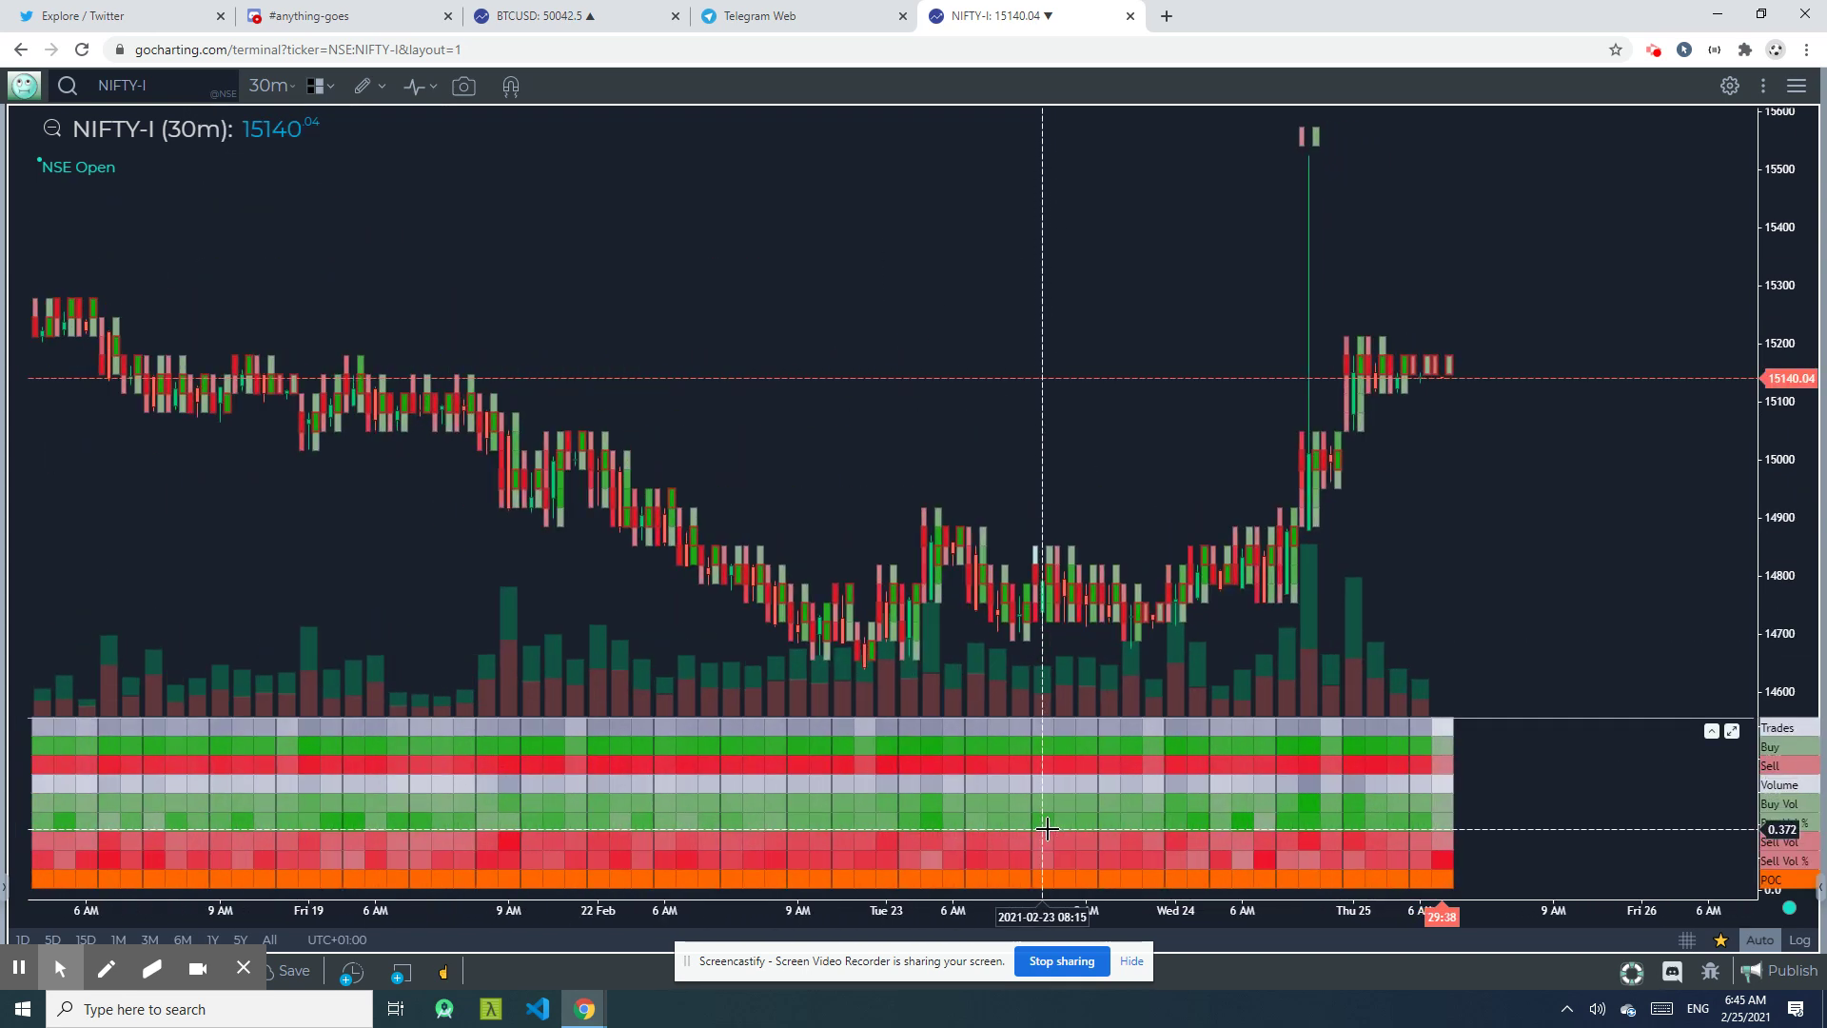
{"action": "scroll", "coordinate": [1046, 829], "scroll_direction": "up", "scroll_amount": 5}
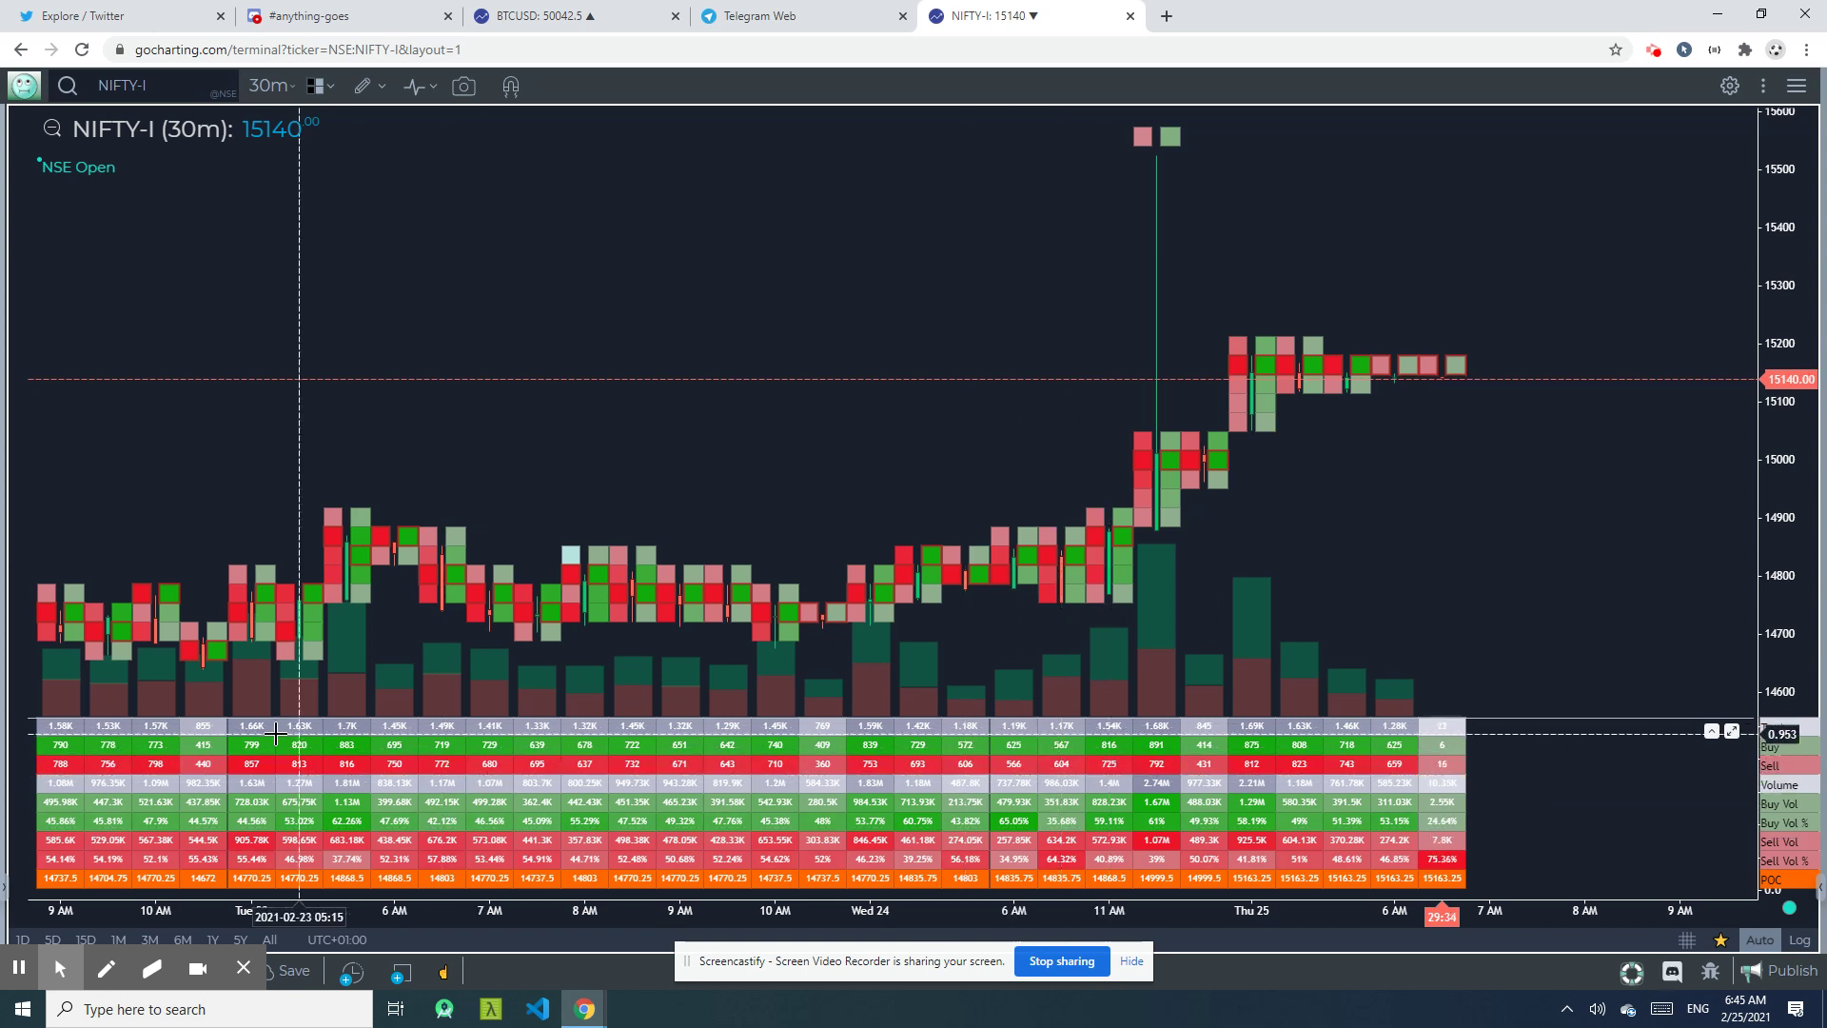
{"action": "left_click", "coordinate": [60, 731]}
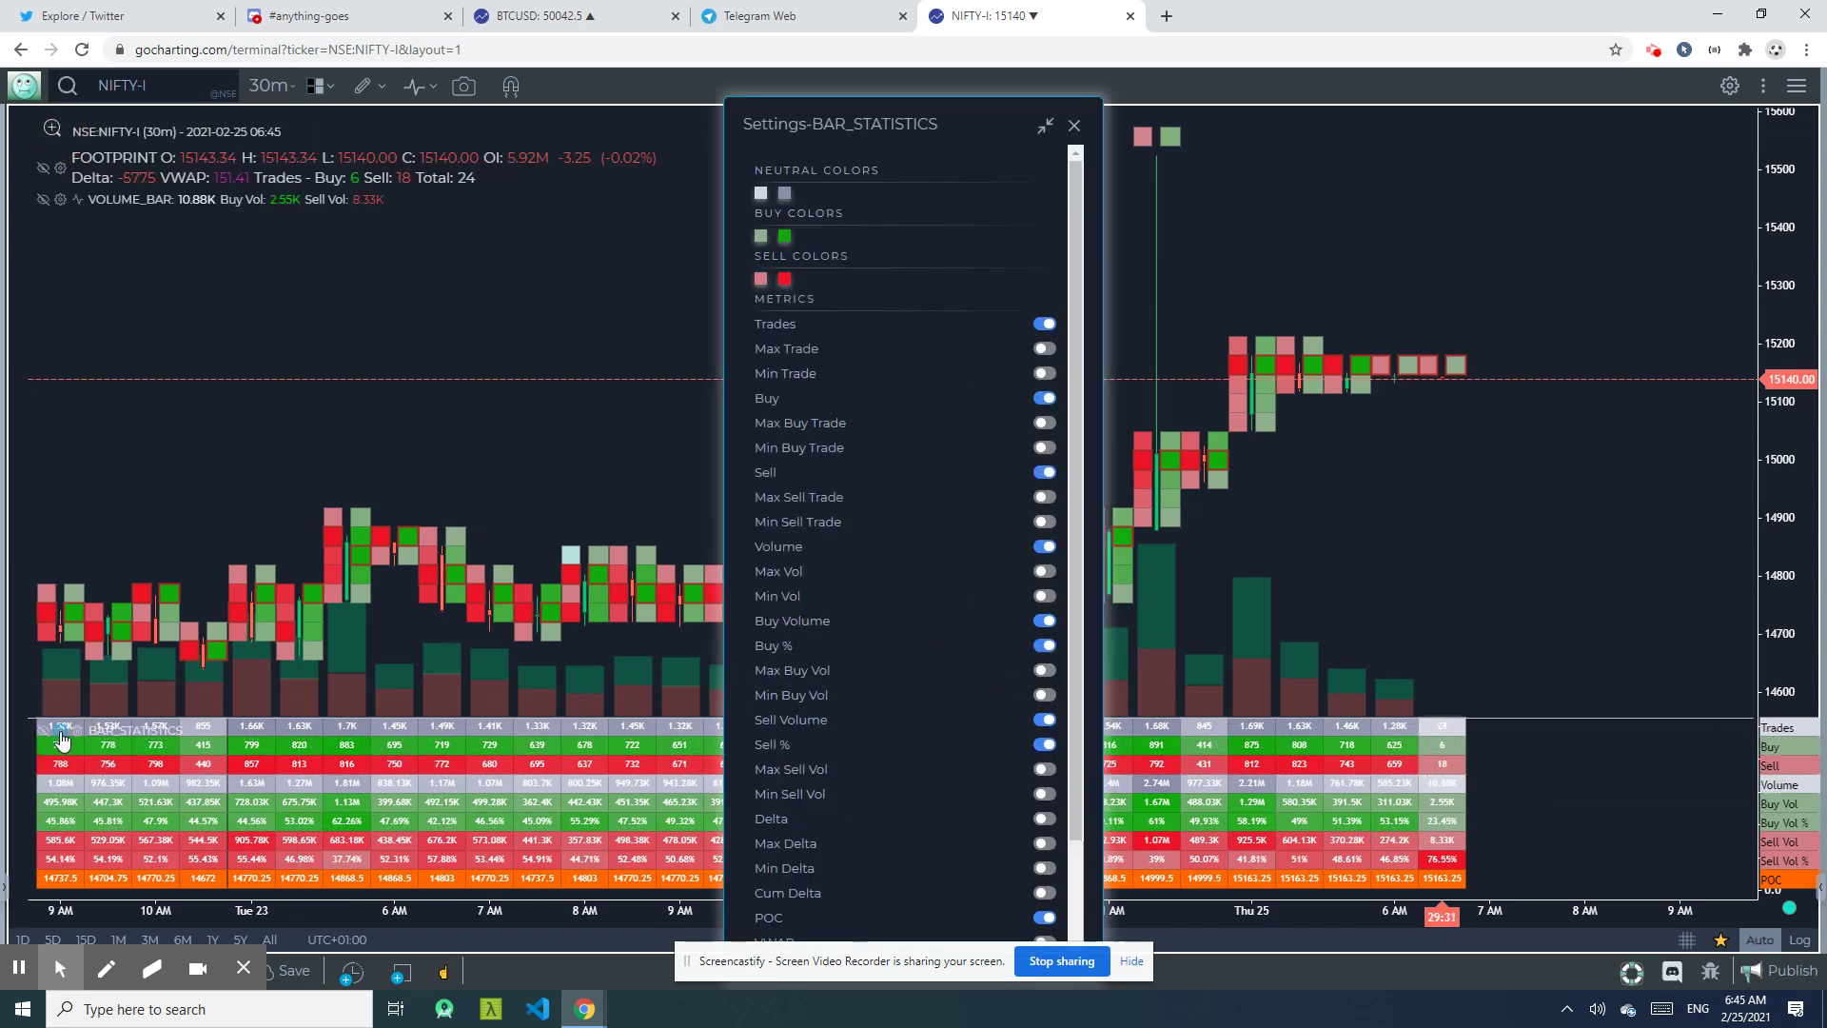
{"action": "left_click", "coordinate": [1042, 326]}
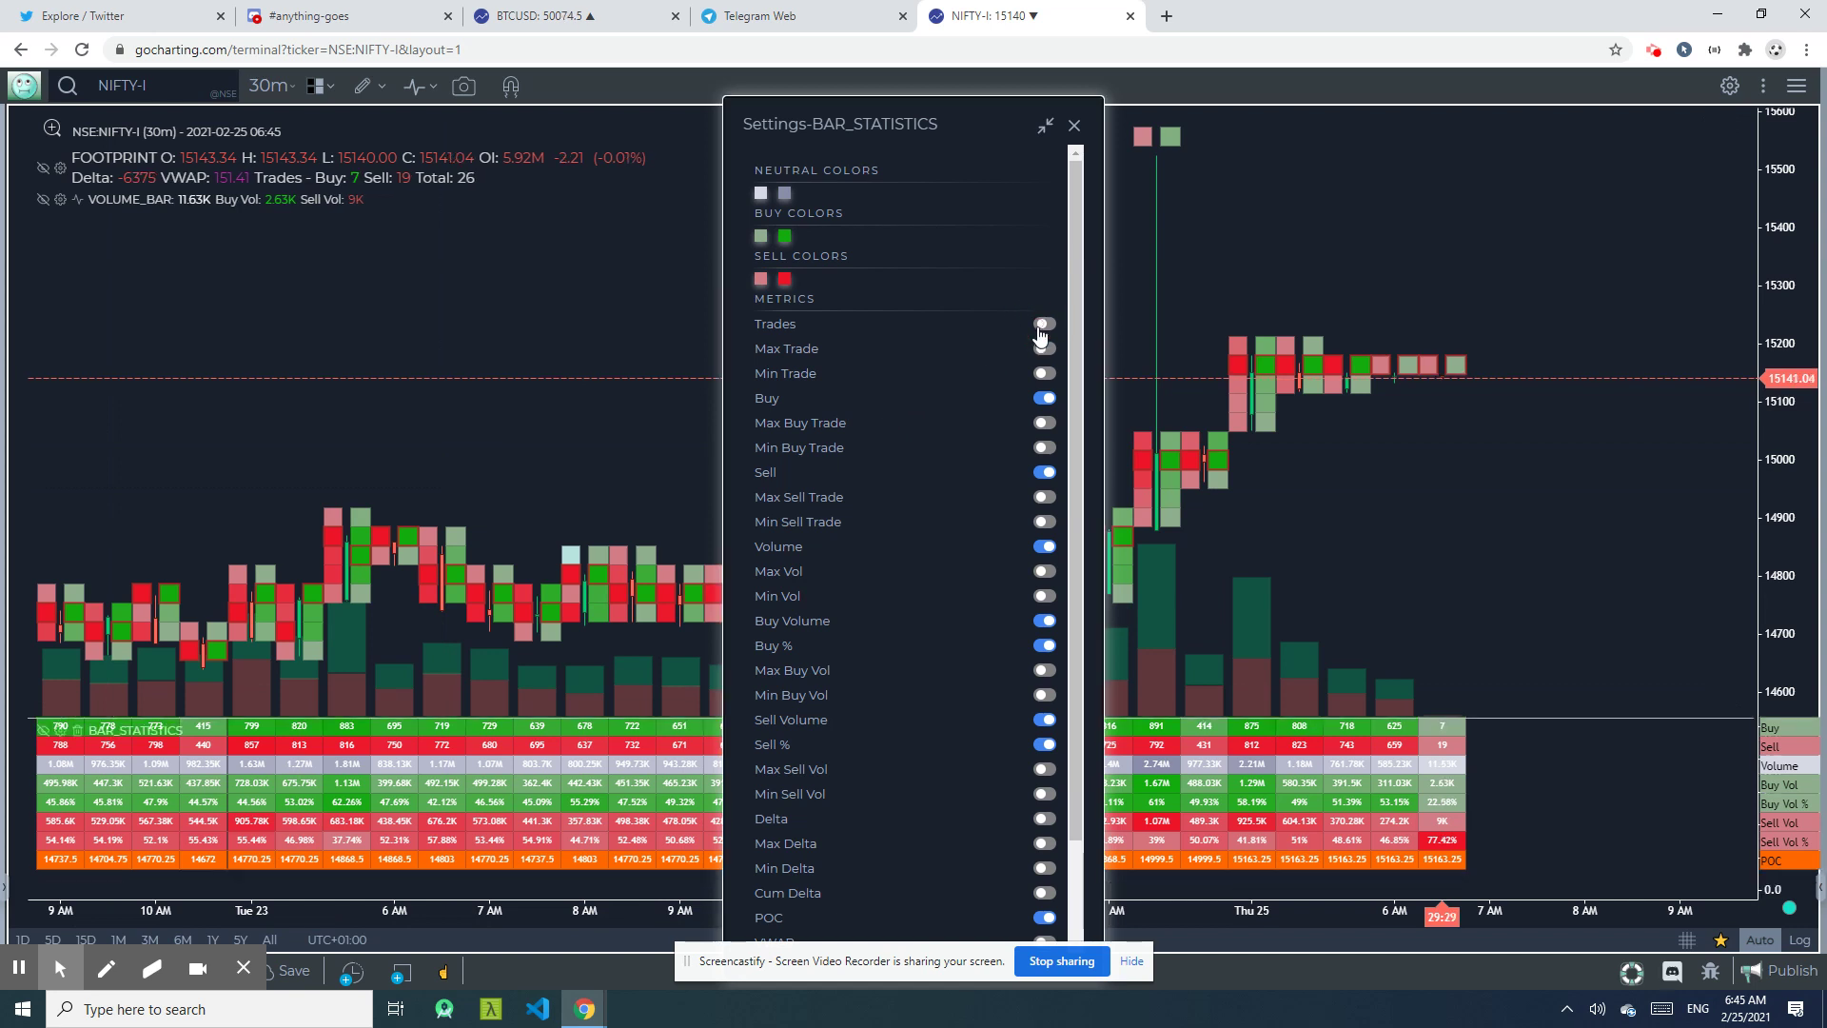
{"action": "left_click", "coordinate": [1044, 397]}
{"action": "left_click", "coordinate": [1043, 472]}
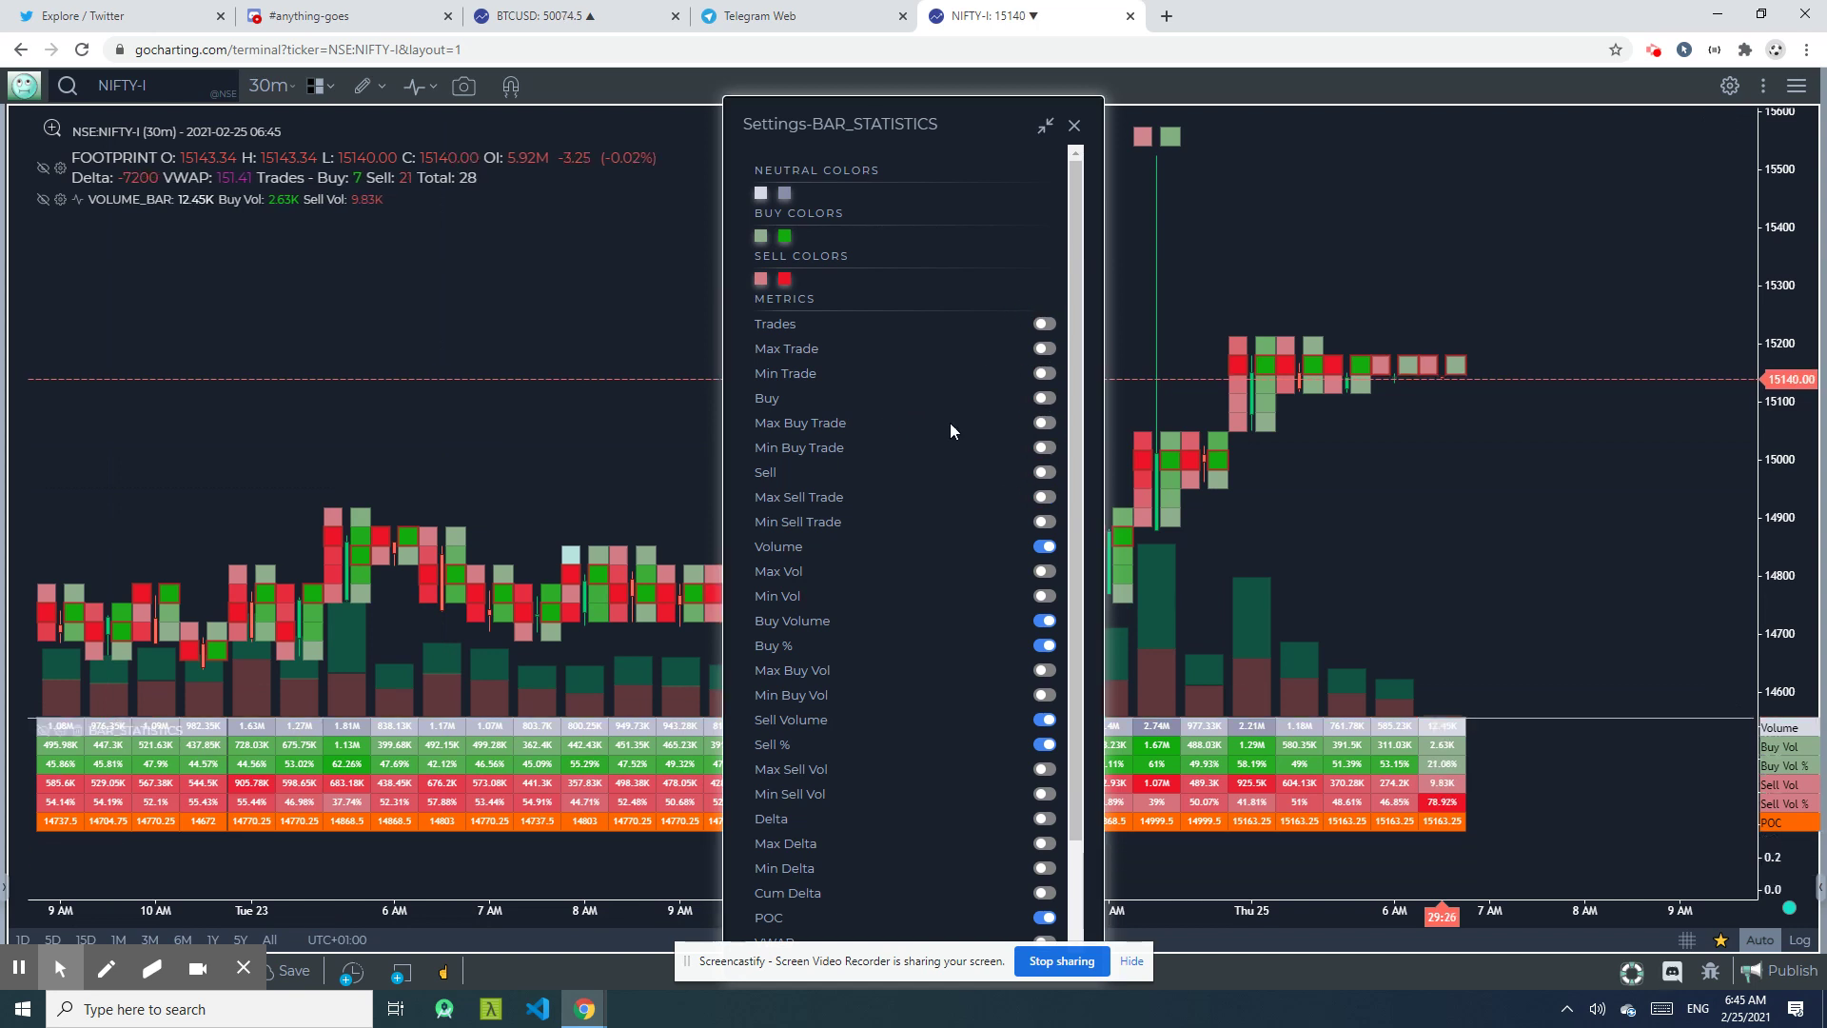
{"action": "scroll", "coordinate": [939, 409], "scroll_direction": "down", "scroll_amount": 2}
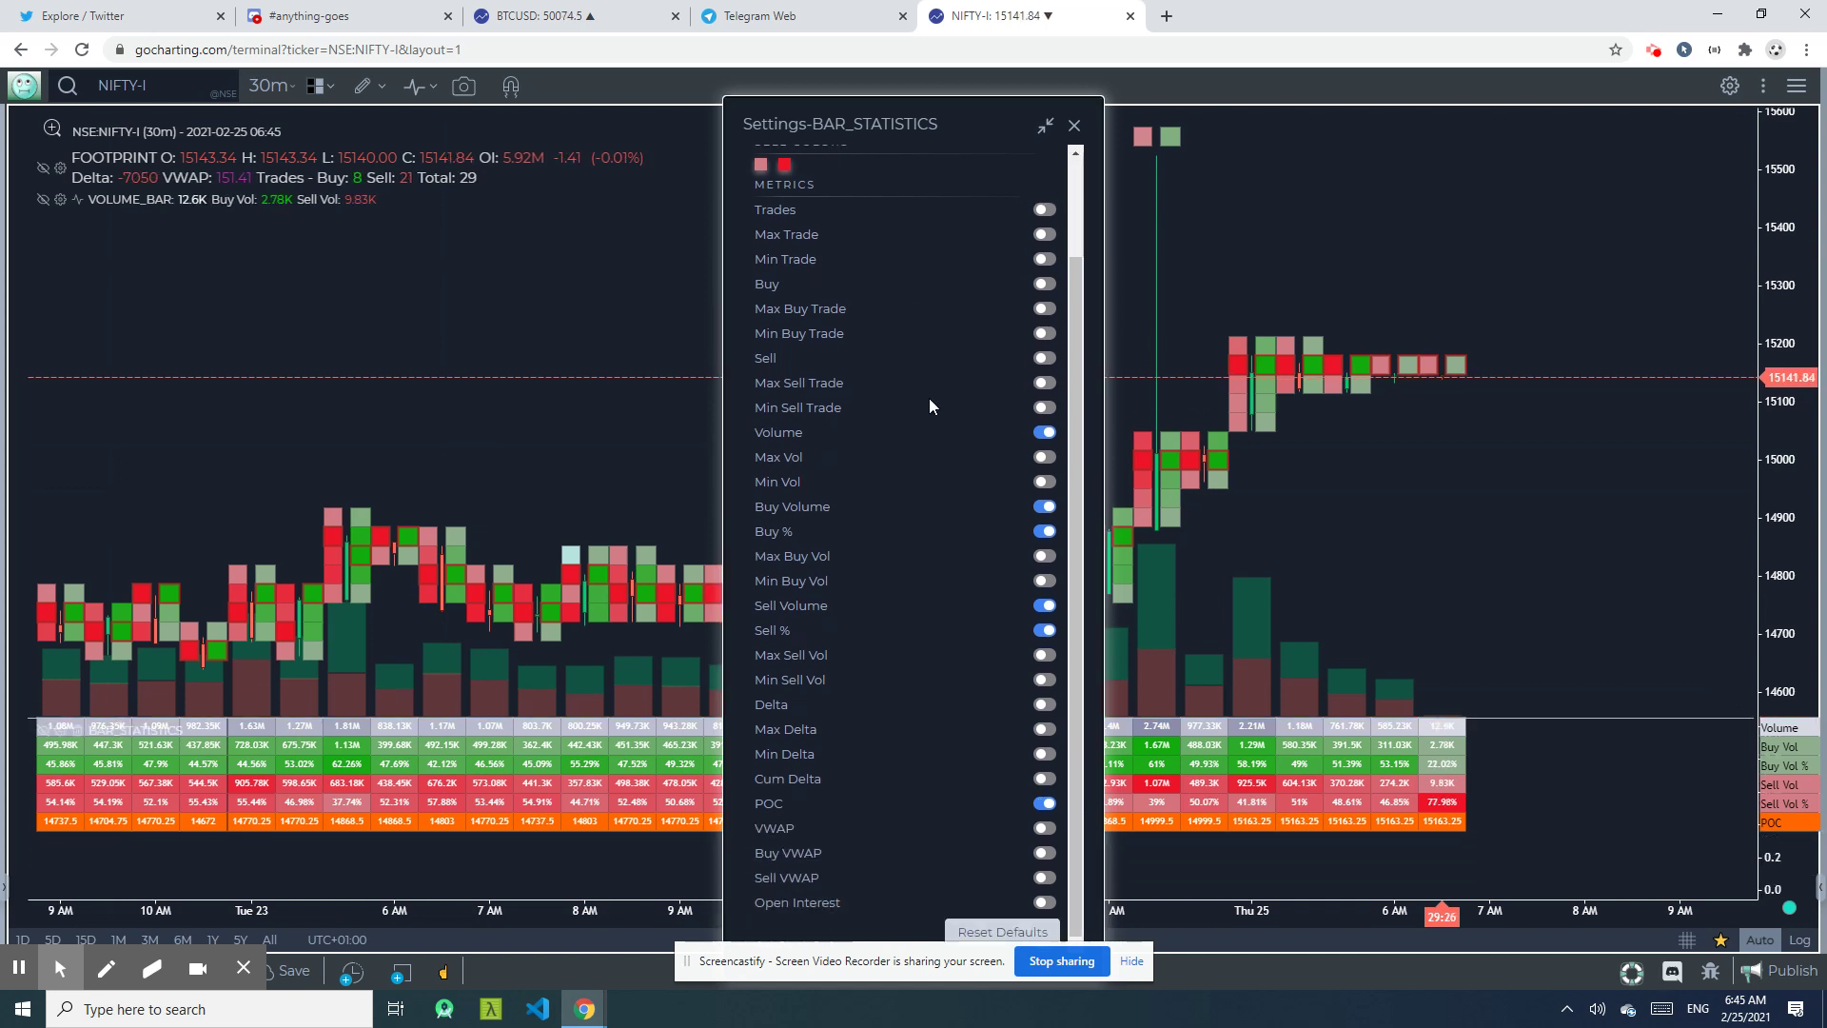
{"action": "left_click", "coordinate": [1045, 535]}
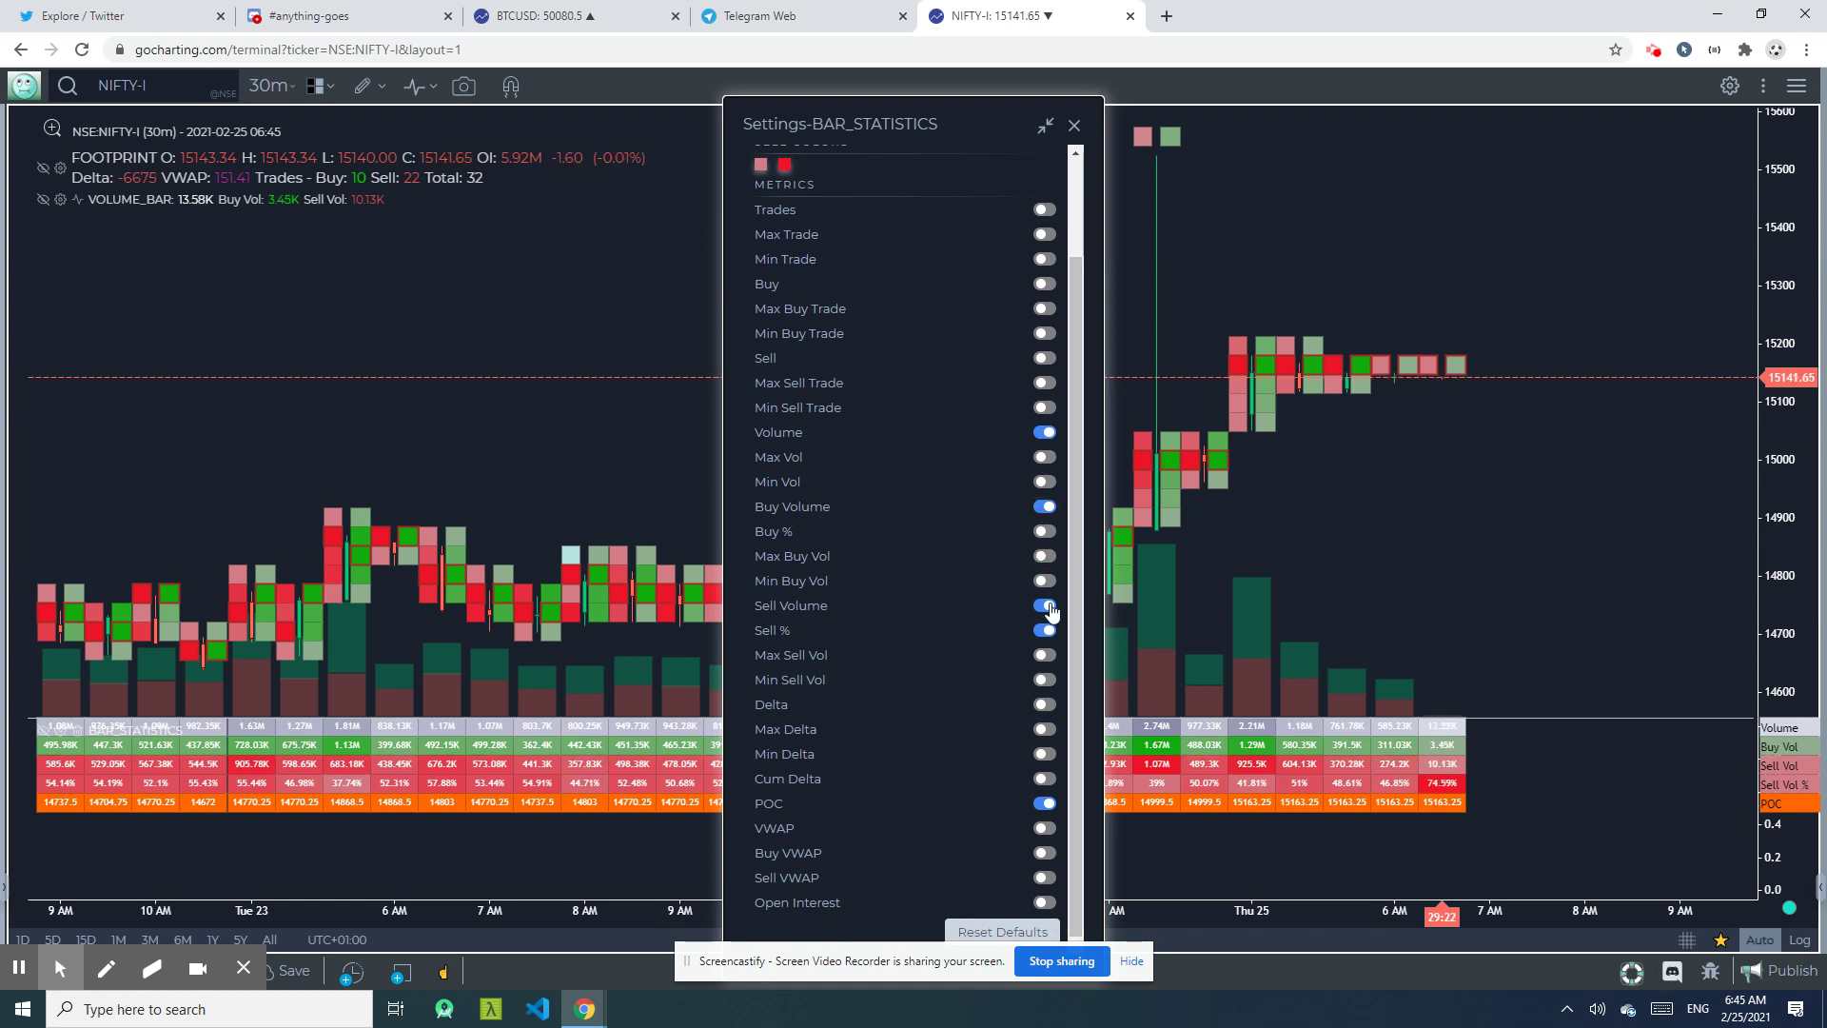
{"action": "left_click", "coordinate": [1044, 630]}
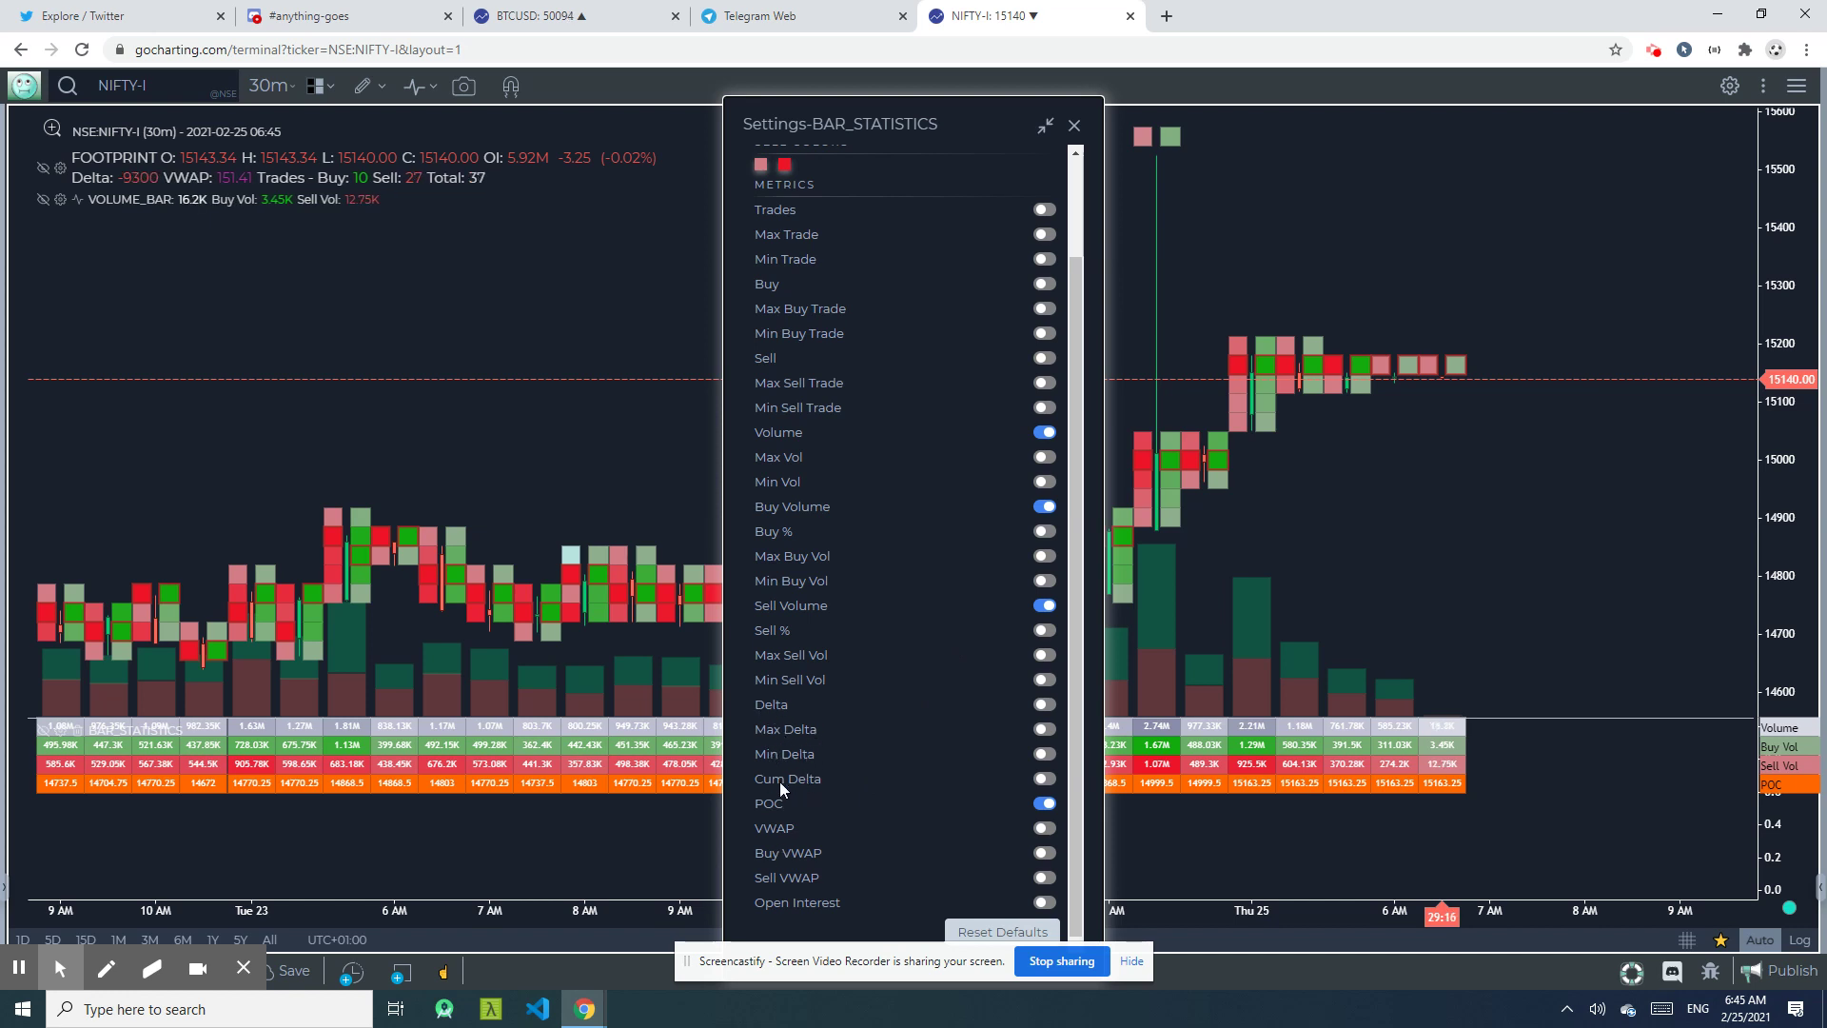
Add Delta, Max Delta, Min Delta and Cum Delta rows, then close the settings
{"action": "left_click", "coordinate": [1045, 705]}
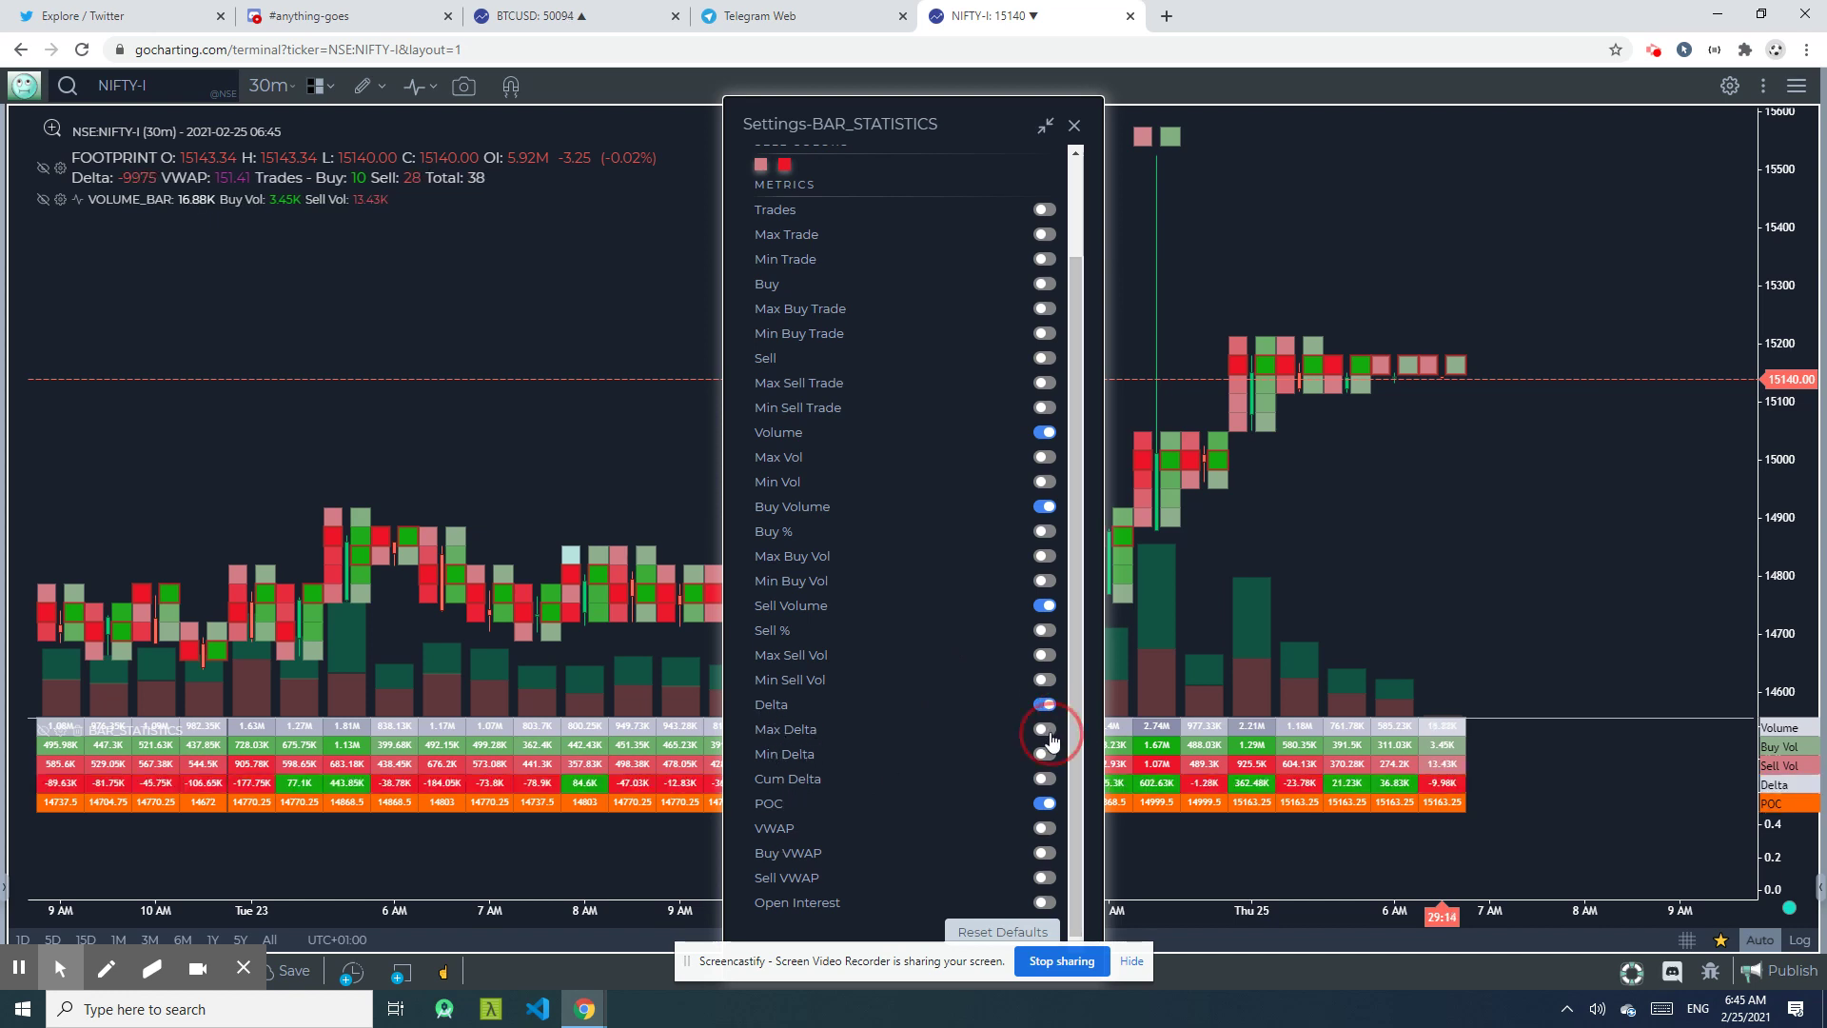
{"action": "left_click", "coordinate": [1046, 730]}
{"action": "left_click", "coordinate": [1046, 754]}
{"action": "left_click", "coordinate": [1046, 779]}
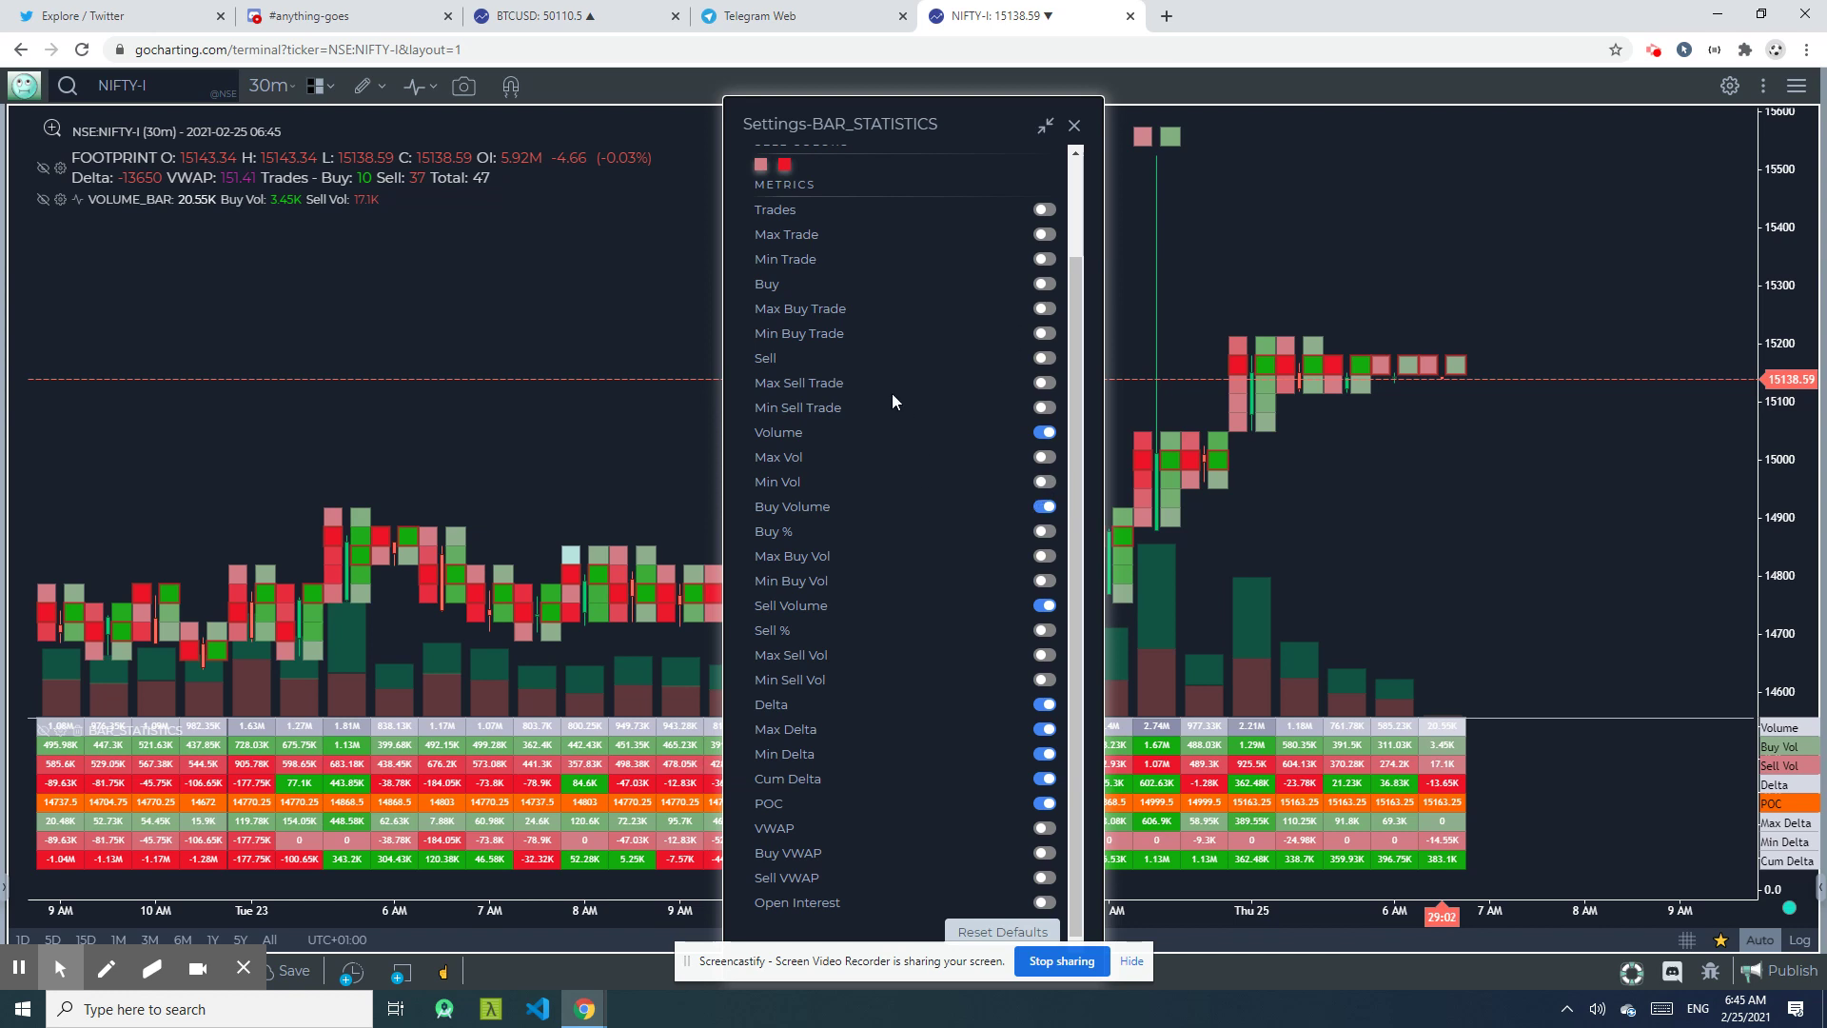
{"action": "left_click", "coordinate": [1074, 124]}
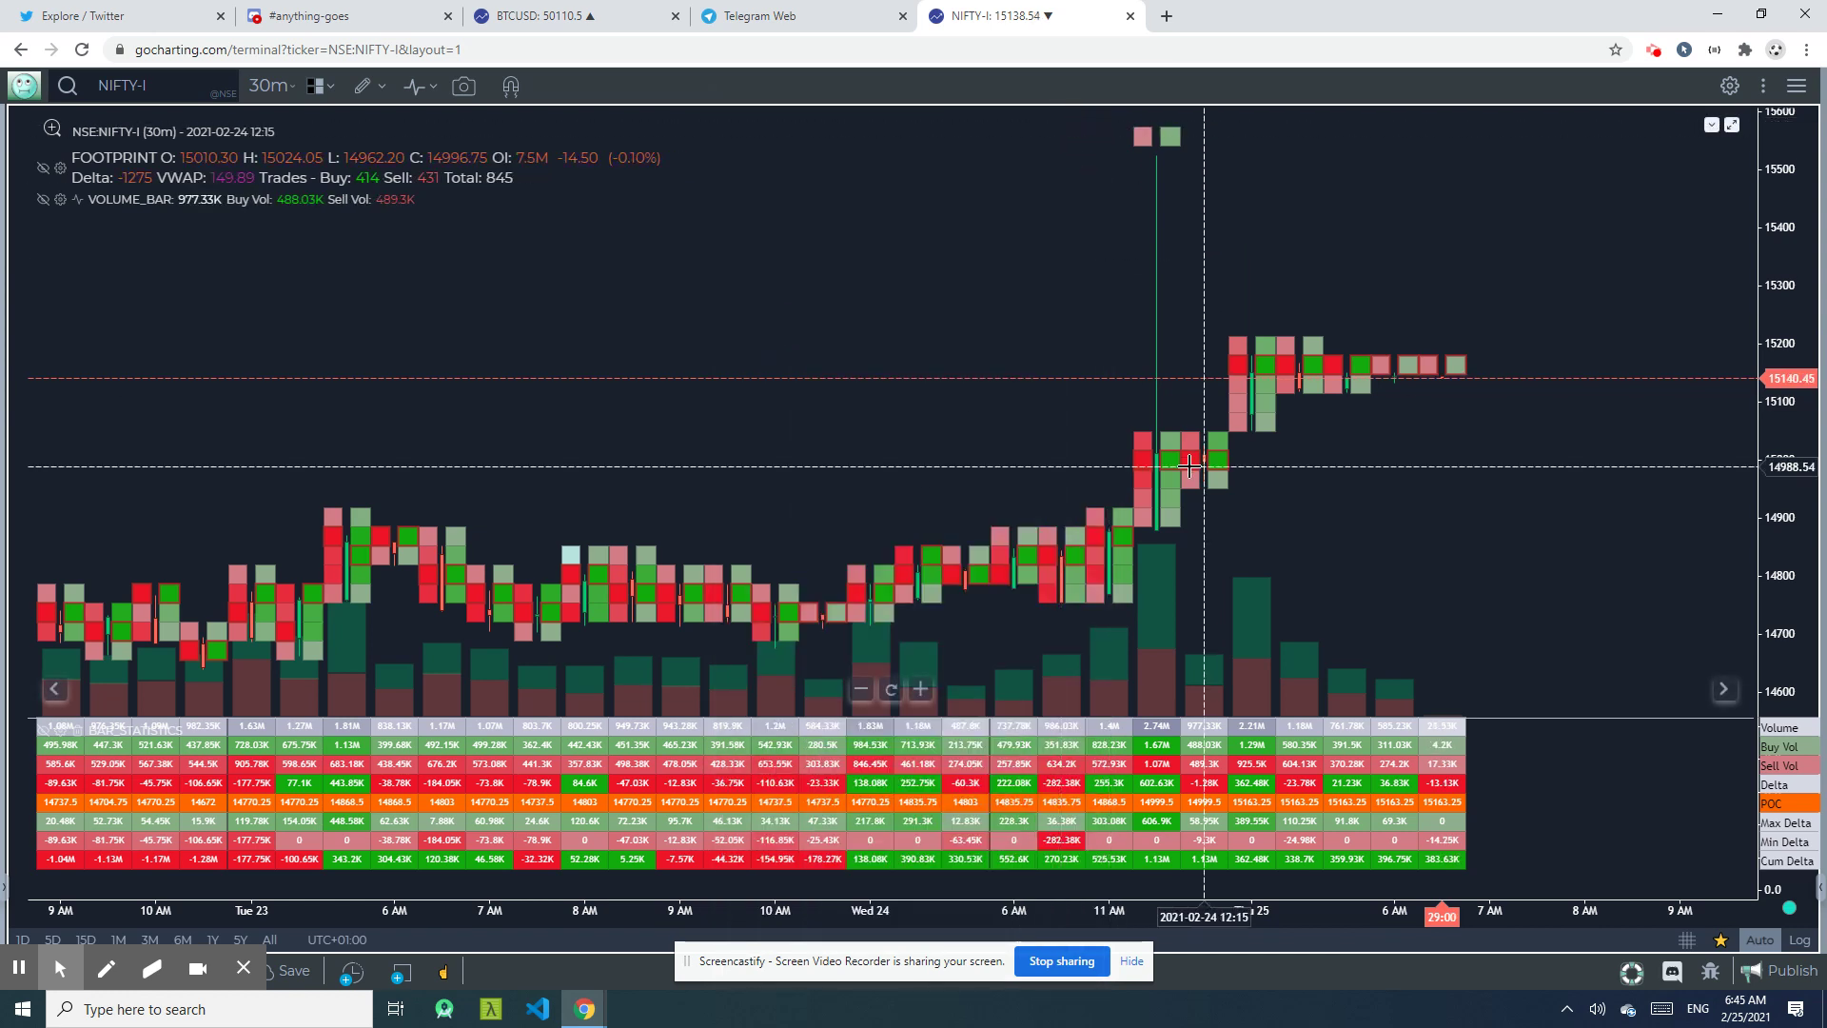
Use the chart's right-click Delete menu to remove all indicators and drawings
{"action": "scroll", "coordinate": [1189, 466], "scroll_direction": "up", "scroll_amount": 3}
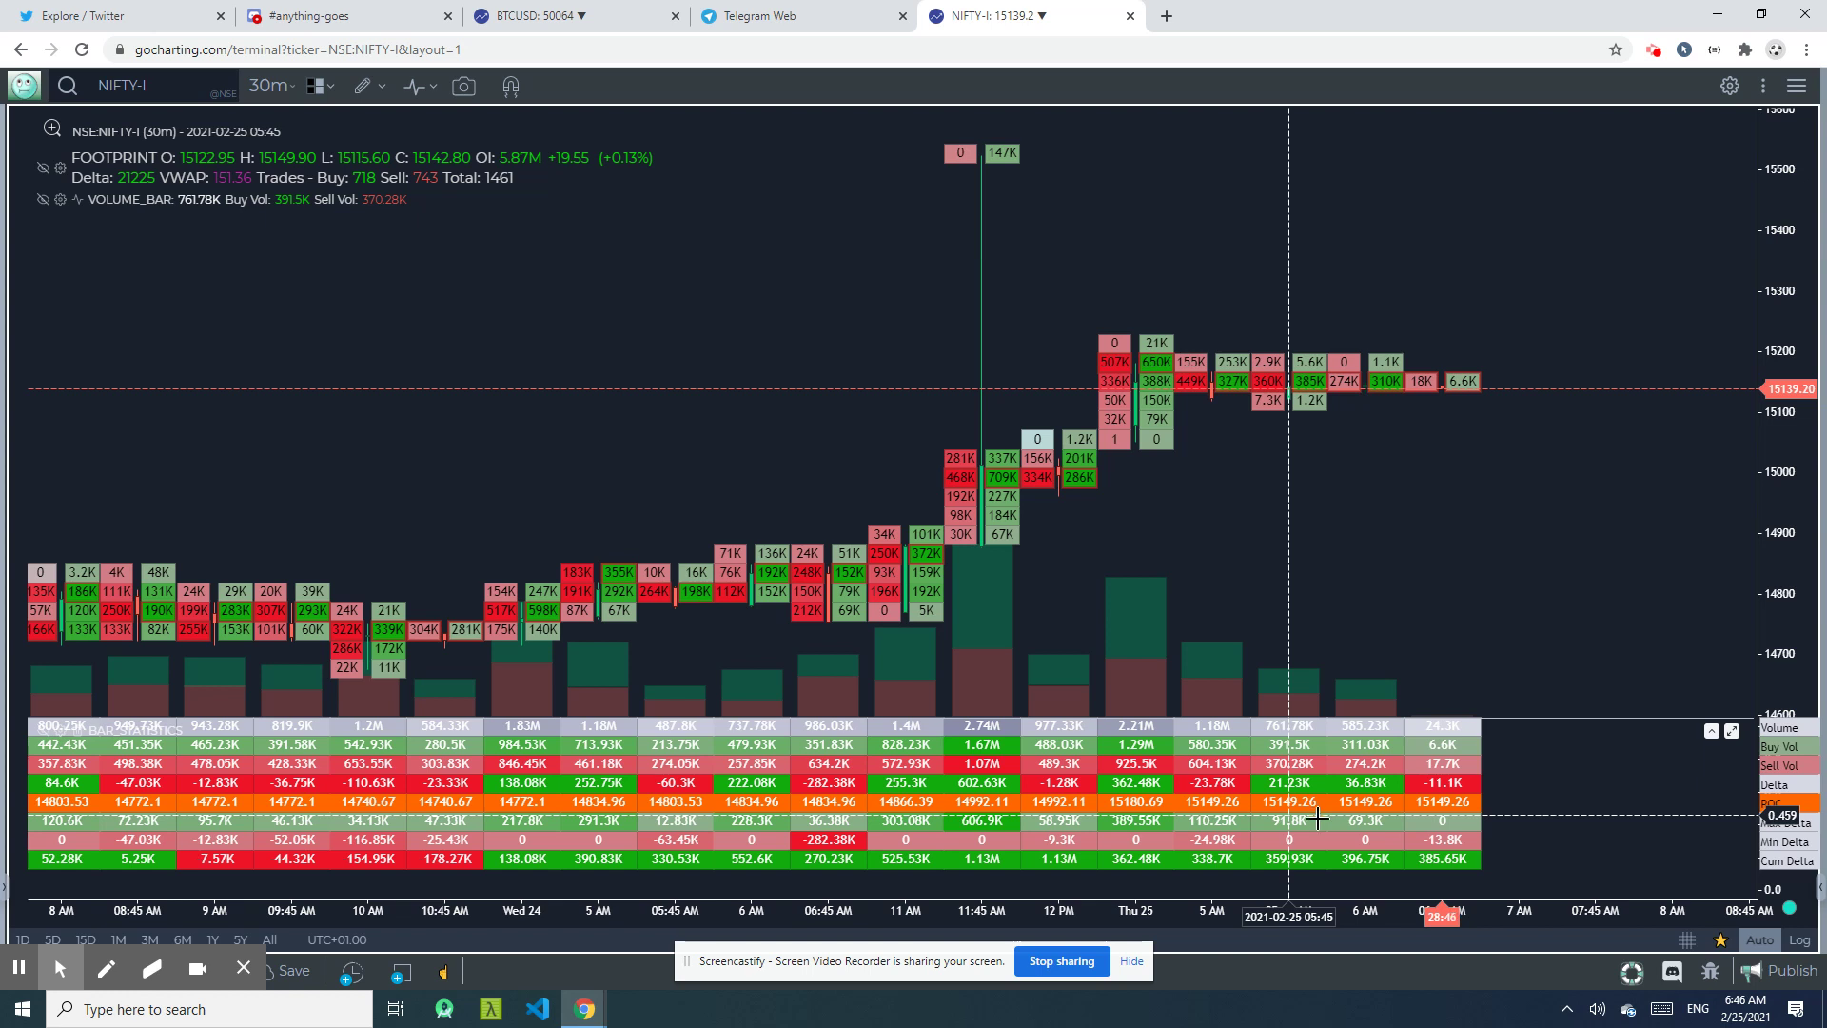
{"action": "right_click", "coordinate": [1522, 809]}
{"action": "mouse_move", "coordinate": [1587, 799]}
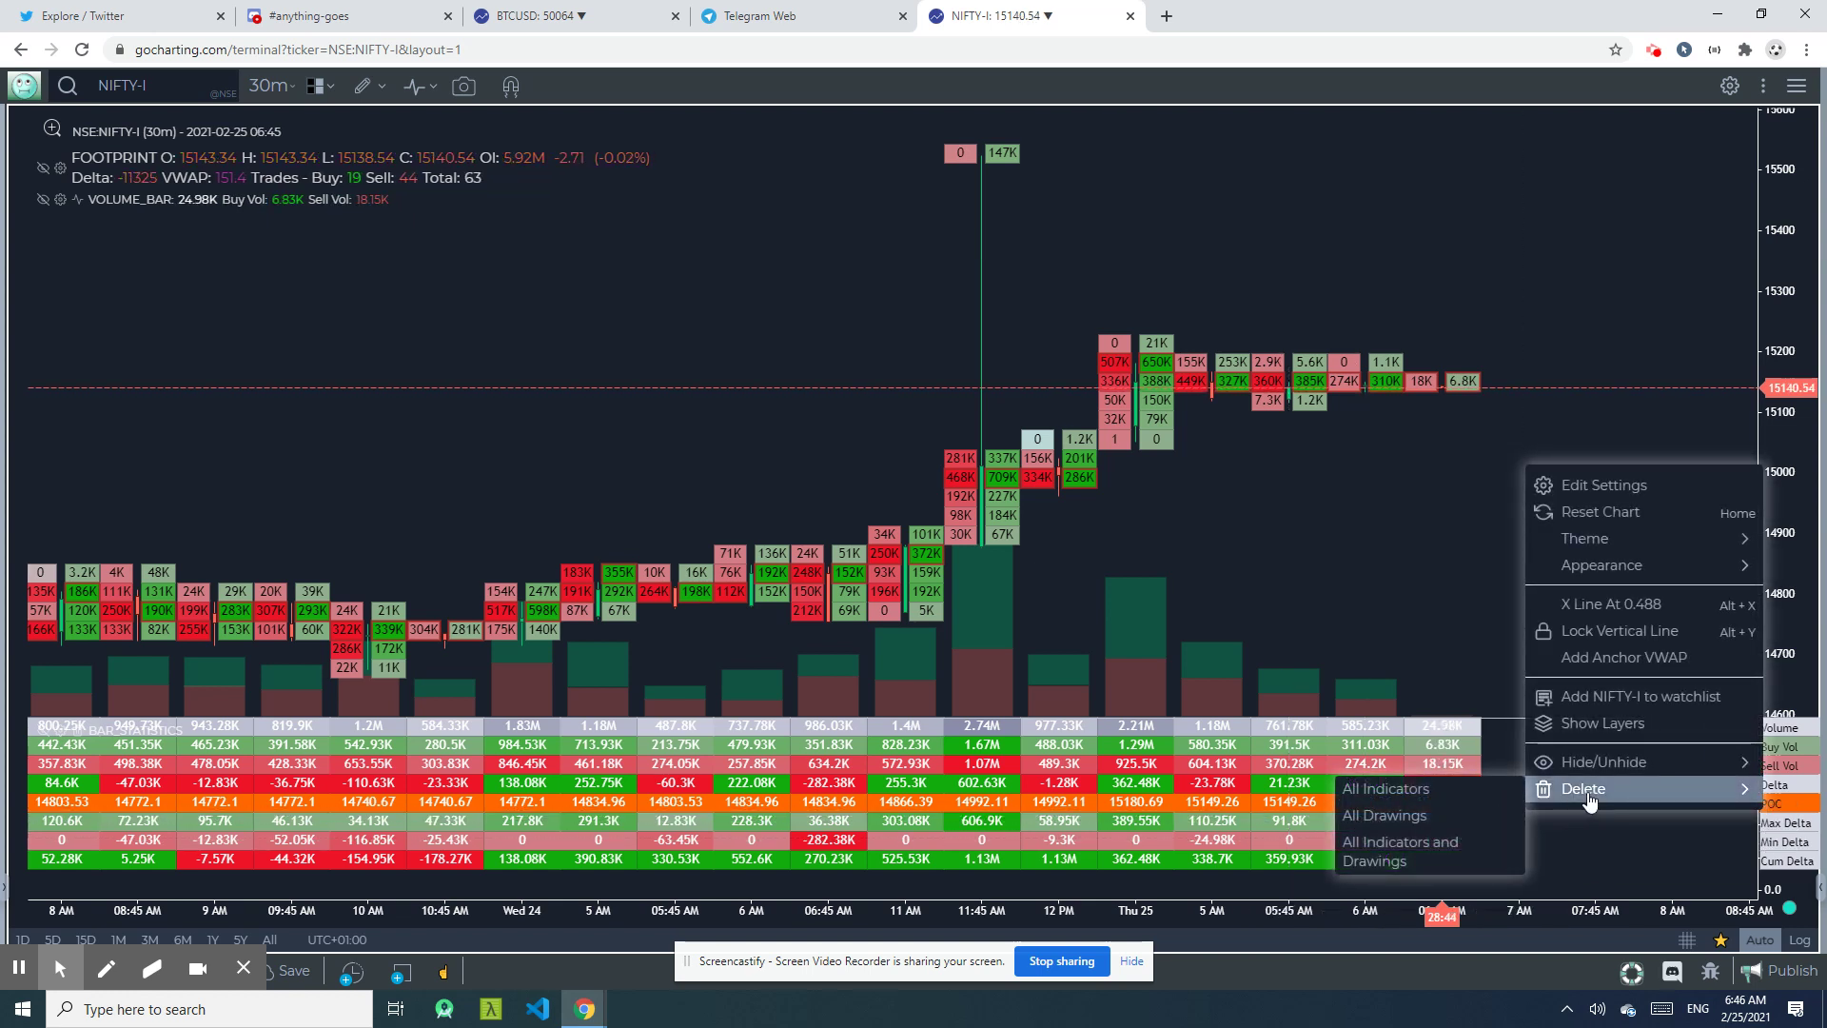
{"action": "left_click", "coordinate": [1397, 861]}
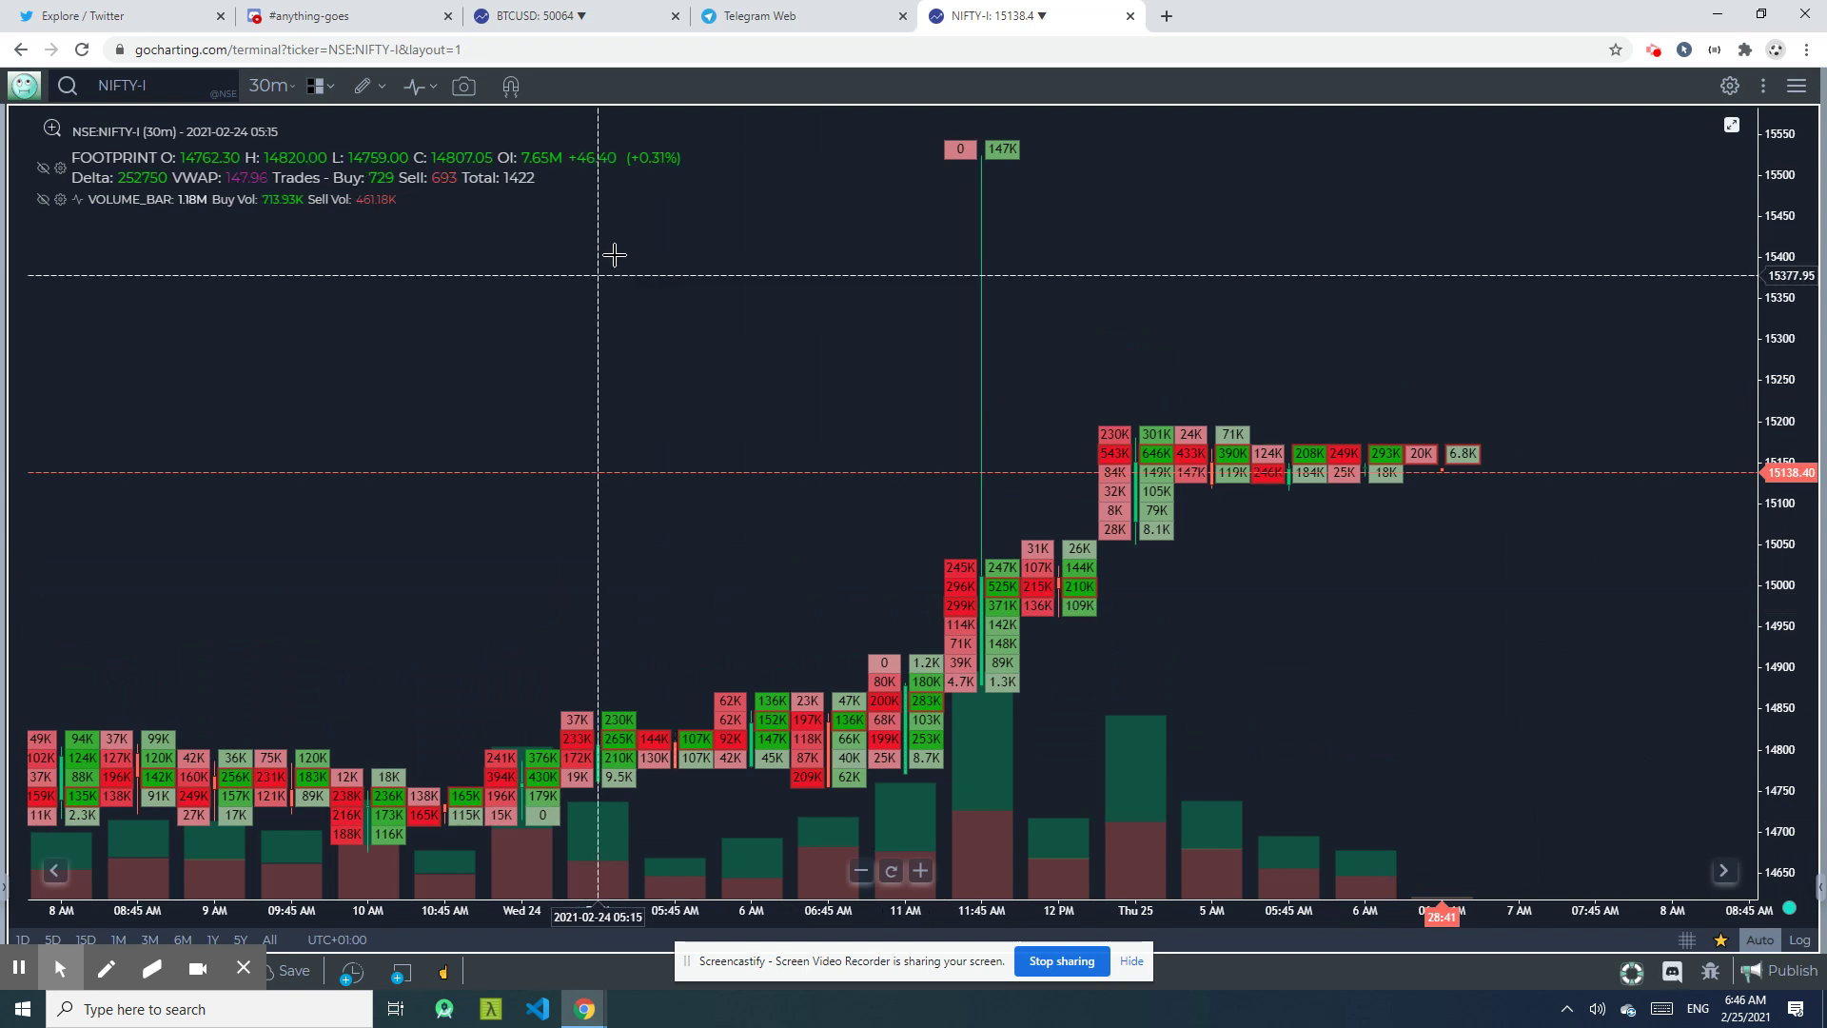
Add the Delta Bars study below the chart and make it cumulative
{"action": "left_click", "coordinate": [414, 87]}
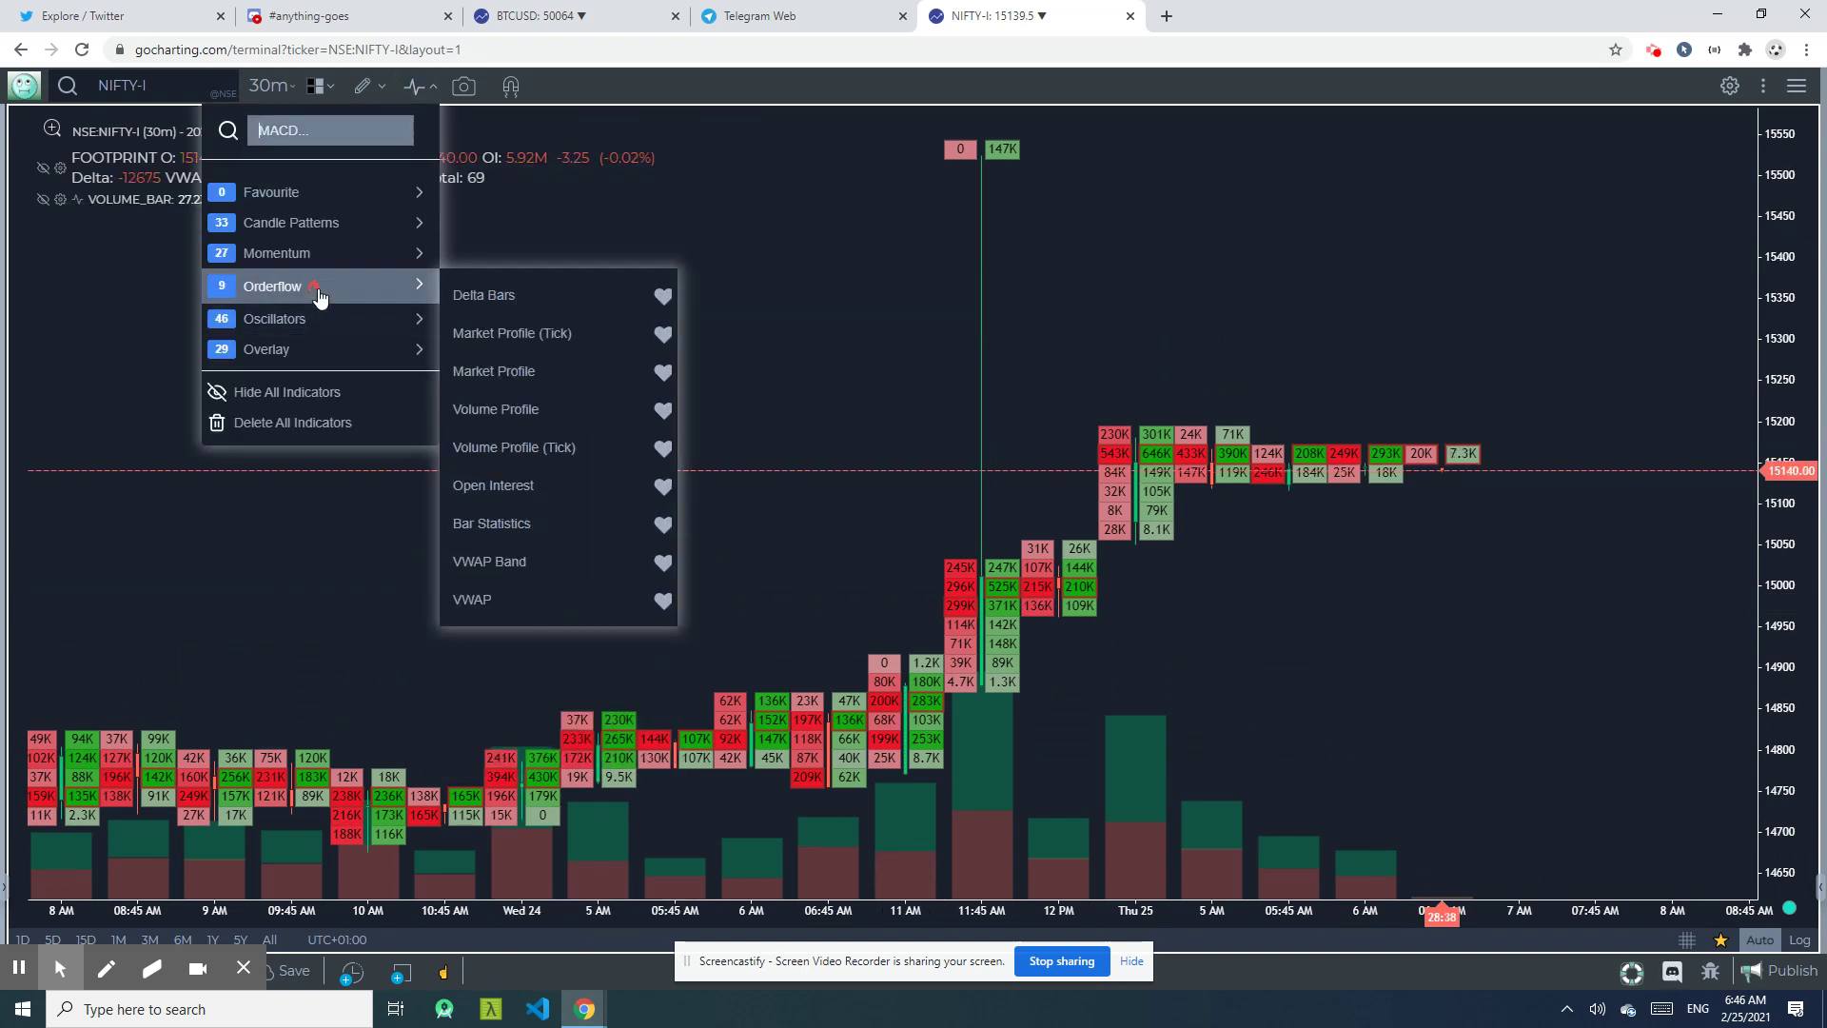
{"action": "left_click", "coordinate": [489, 301]}
{"action": "scroll", "coordinate": [1120, 407], "scroll_direction": "down", "scroll_amount": 3}
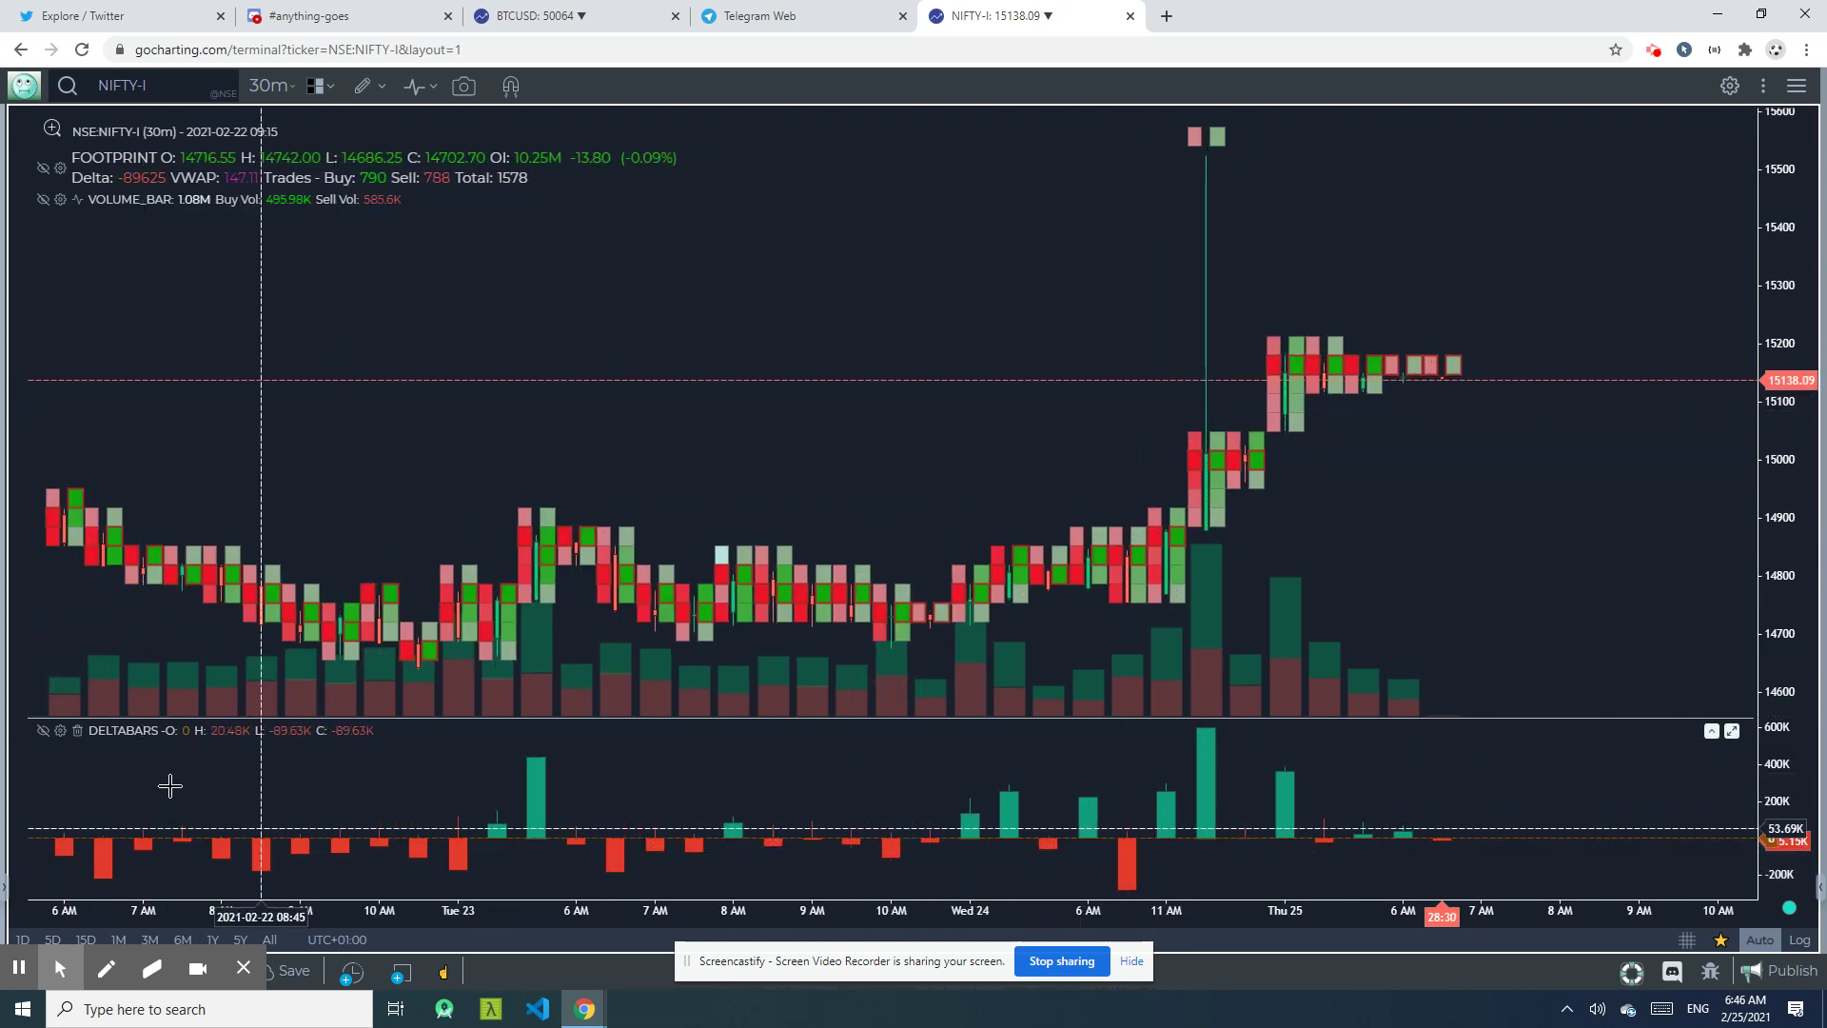
{"action": "left_click", "coordinate": [60, 731]}
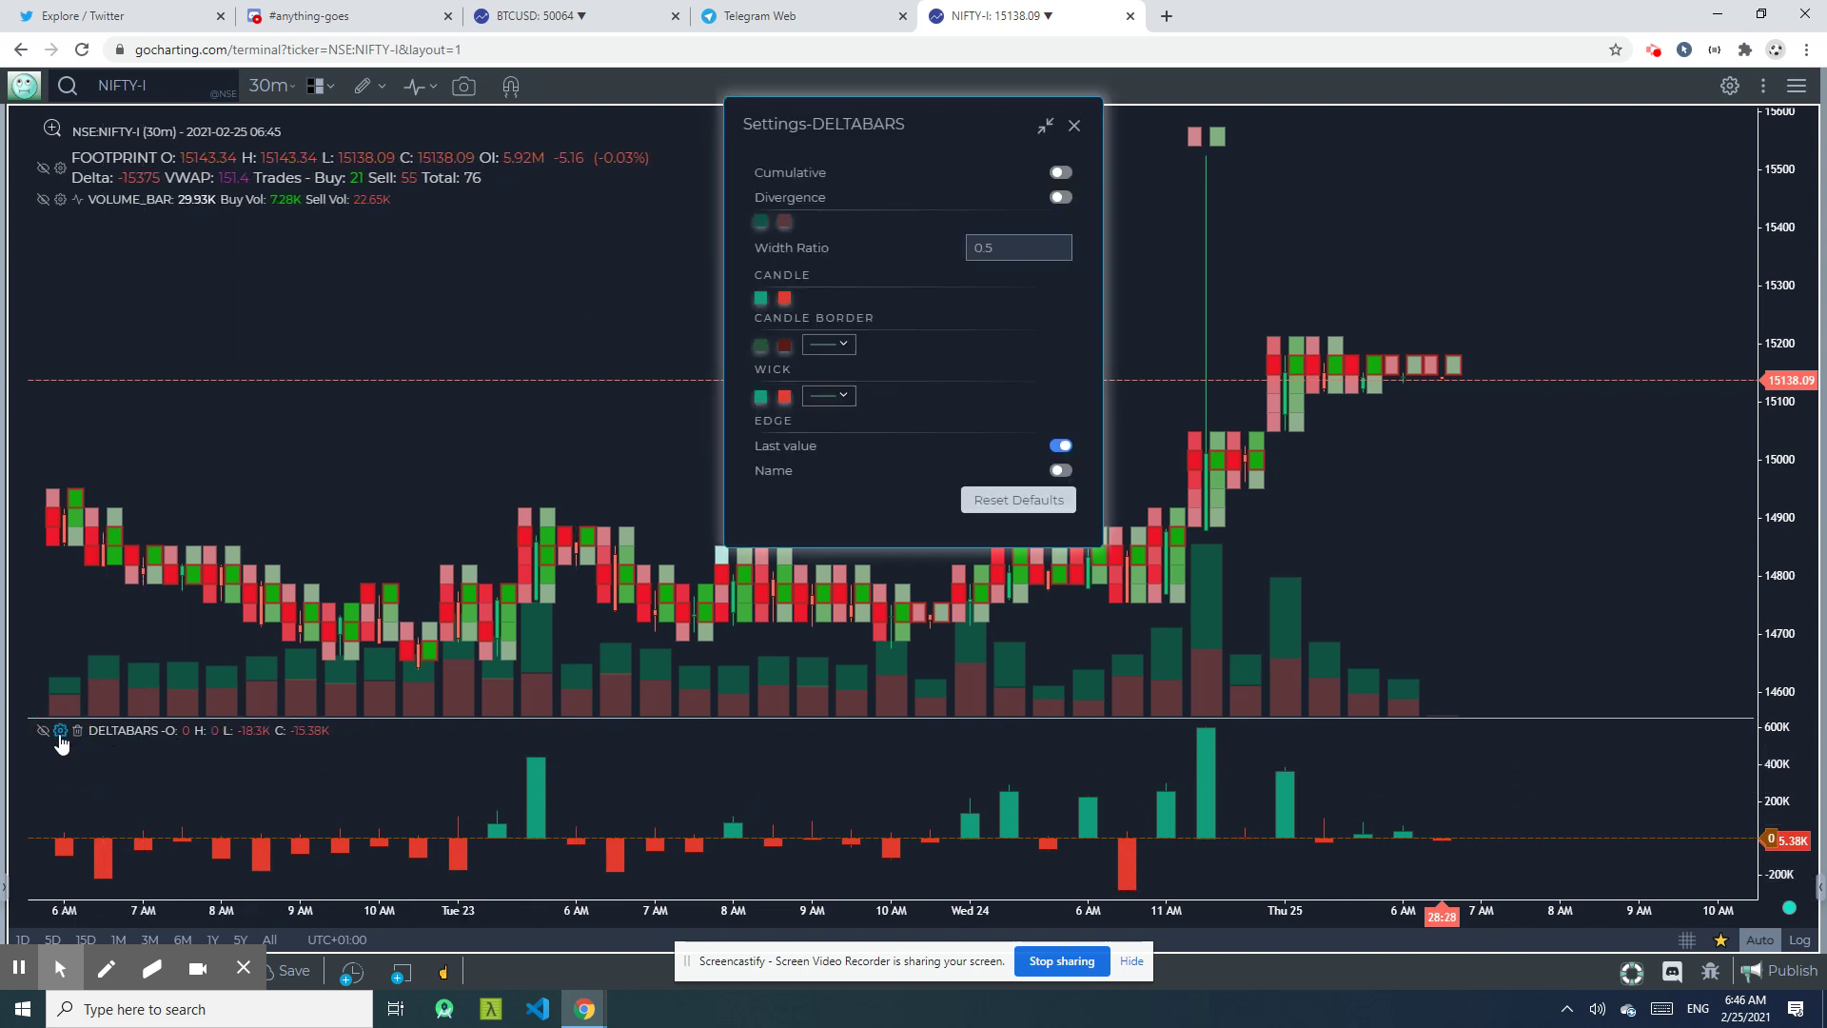
{"action": "left_click", "coordinate": [1062, 174]}
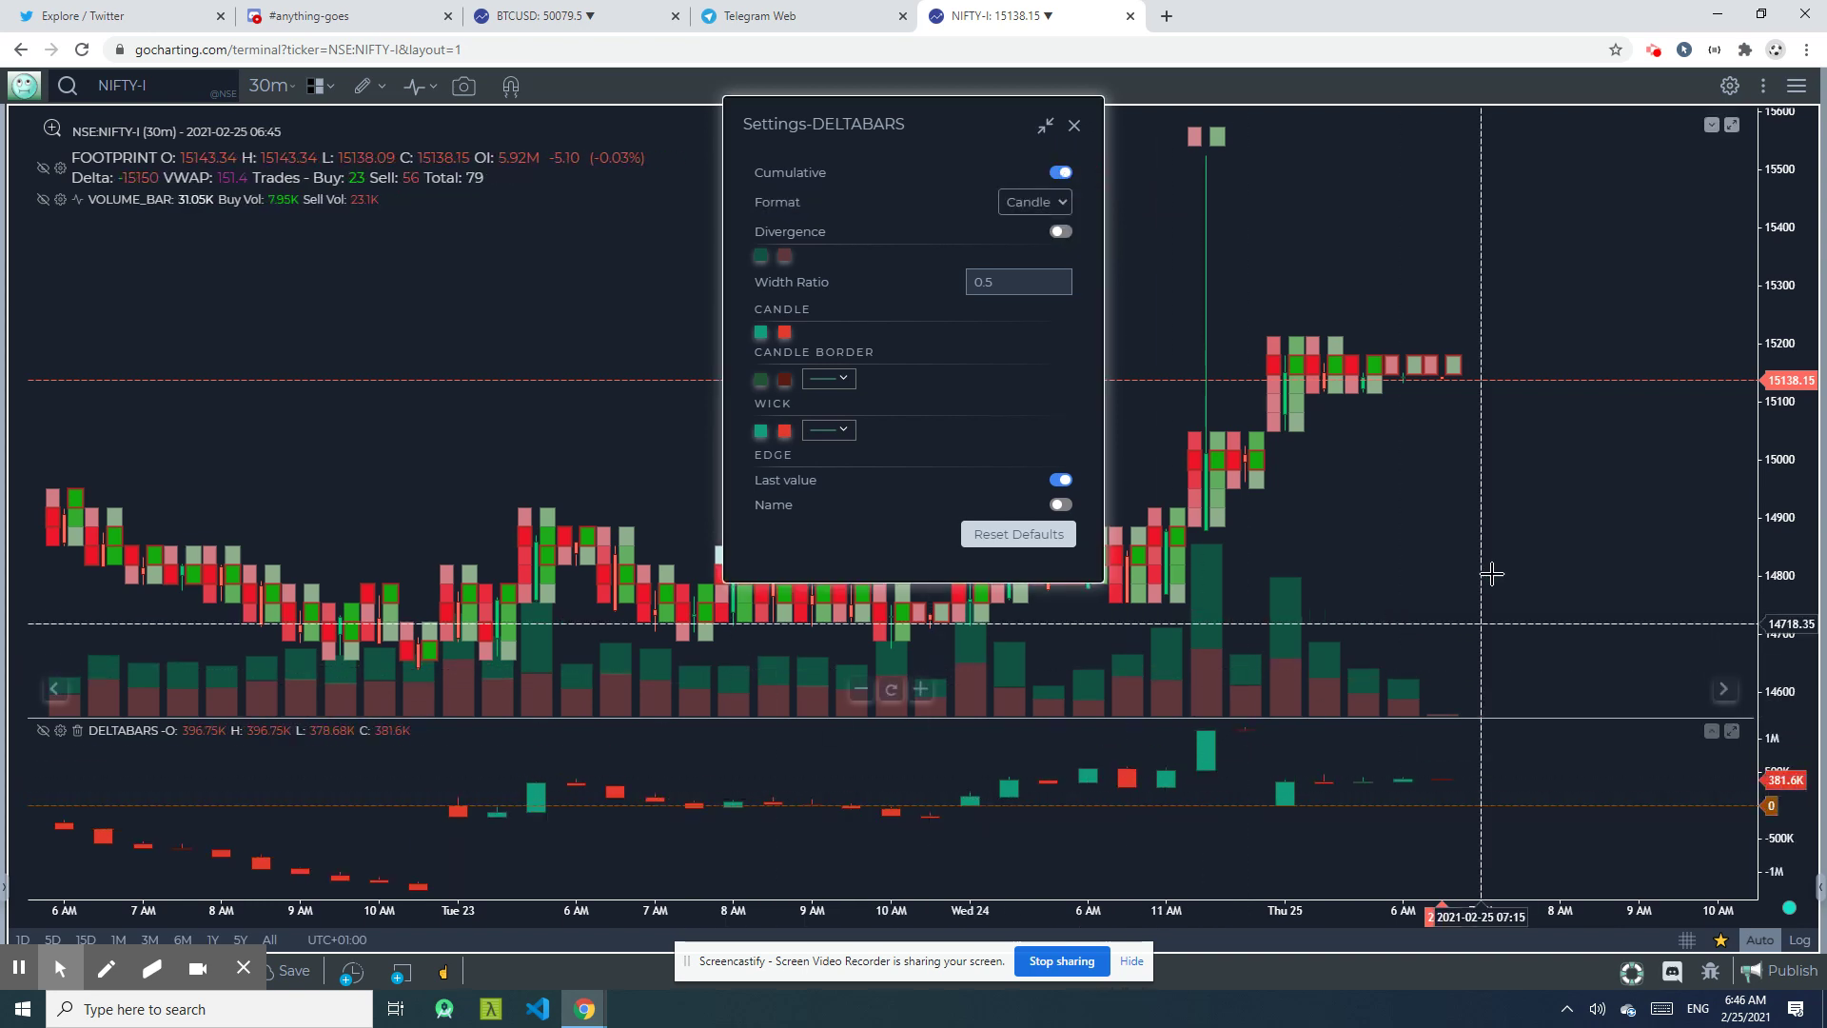
{"action": "left_click", "coordinate": [1074, 126]}
Resize the Delta Bars pane, then delete it from the chart
{"action": "scroll", "coordinate": [1308, 419], "scroll_direction": "down", "scroll_amount": 8}
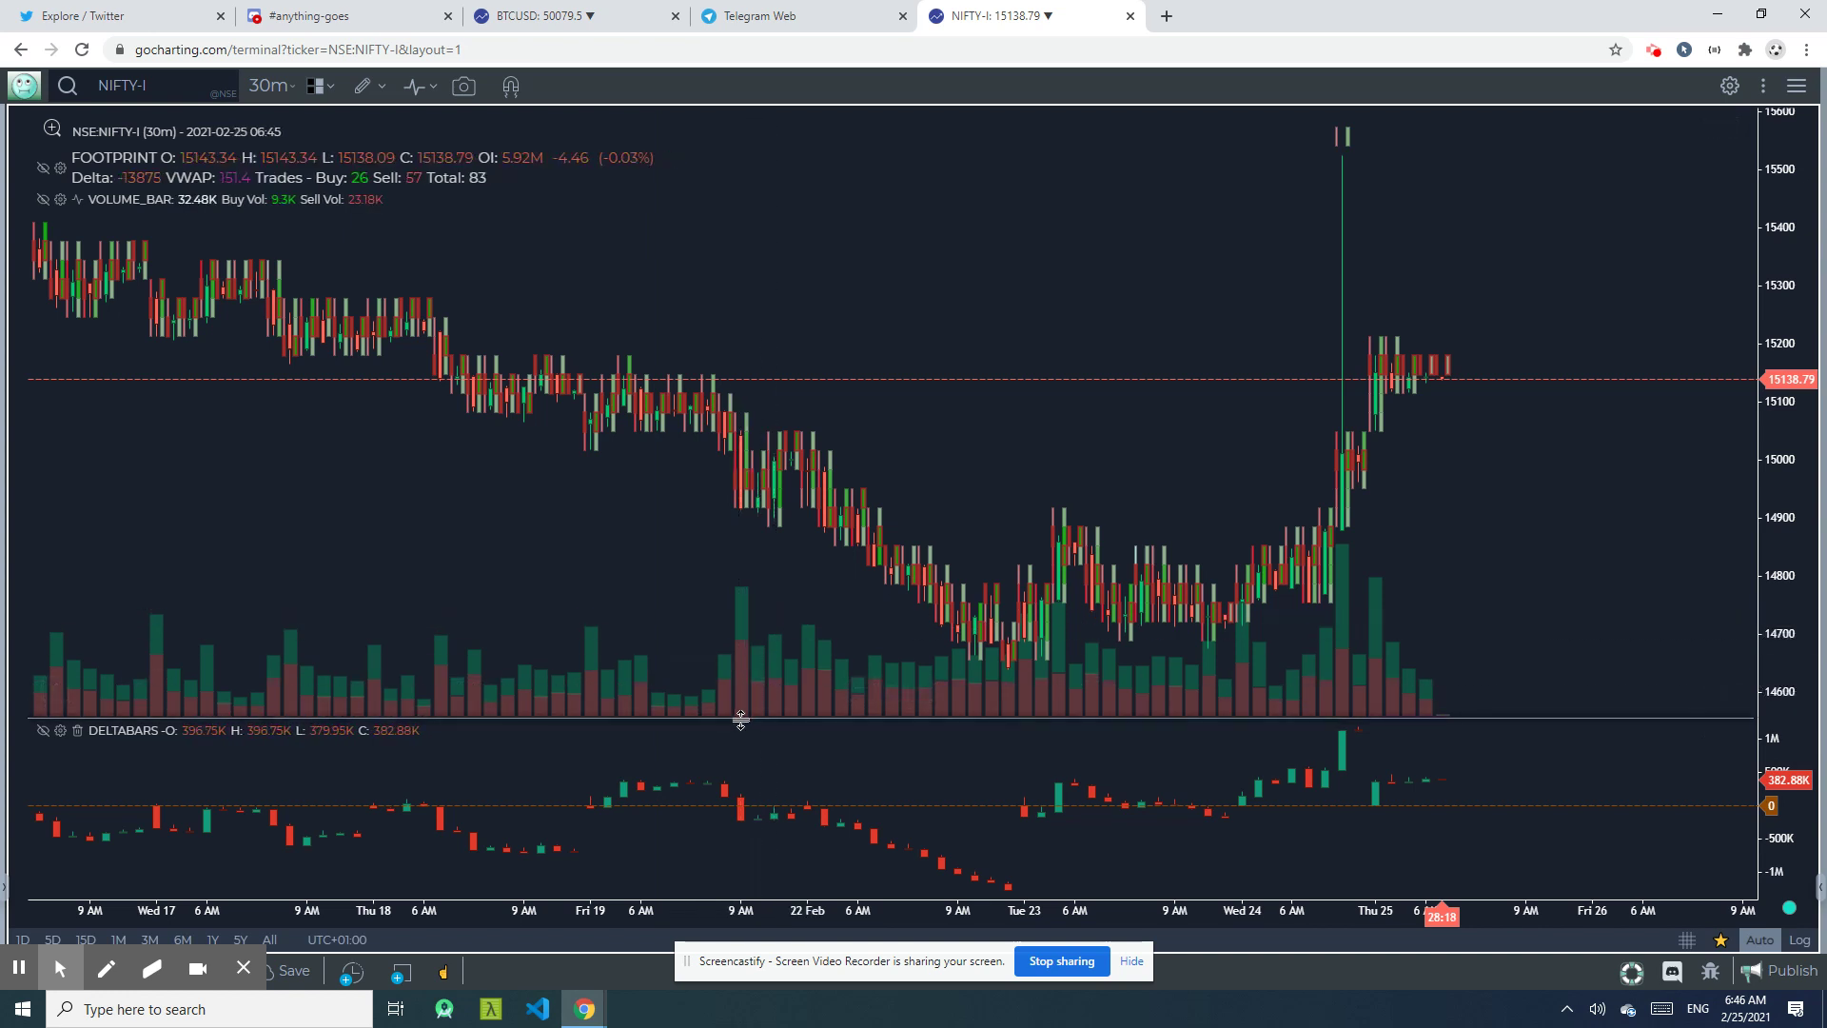
{"action": "left_click_drag", "start_coordinate": [744, 717], "coordinate": [767, 561]}
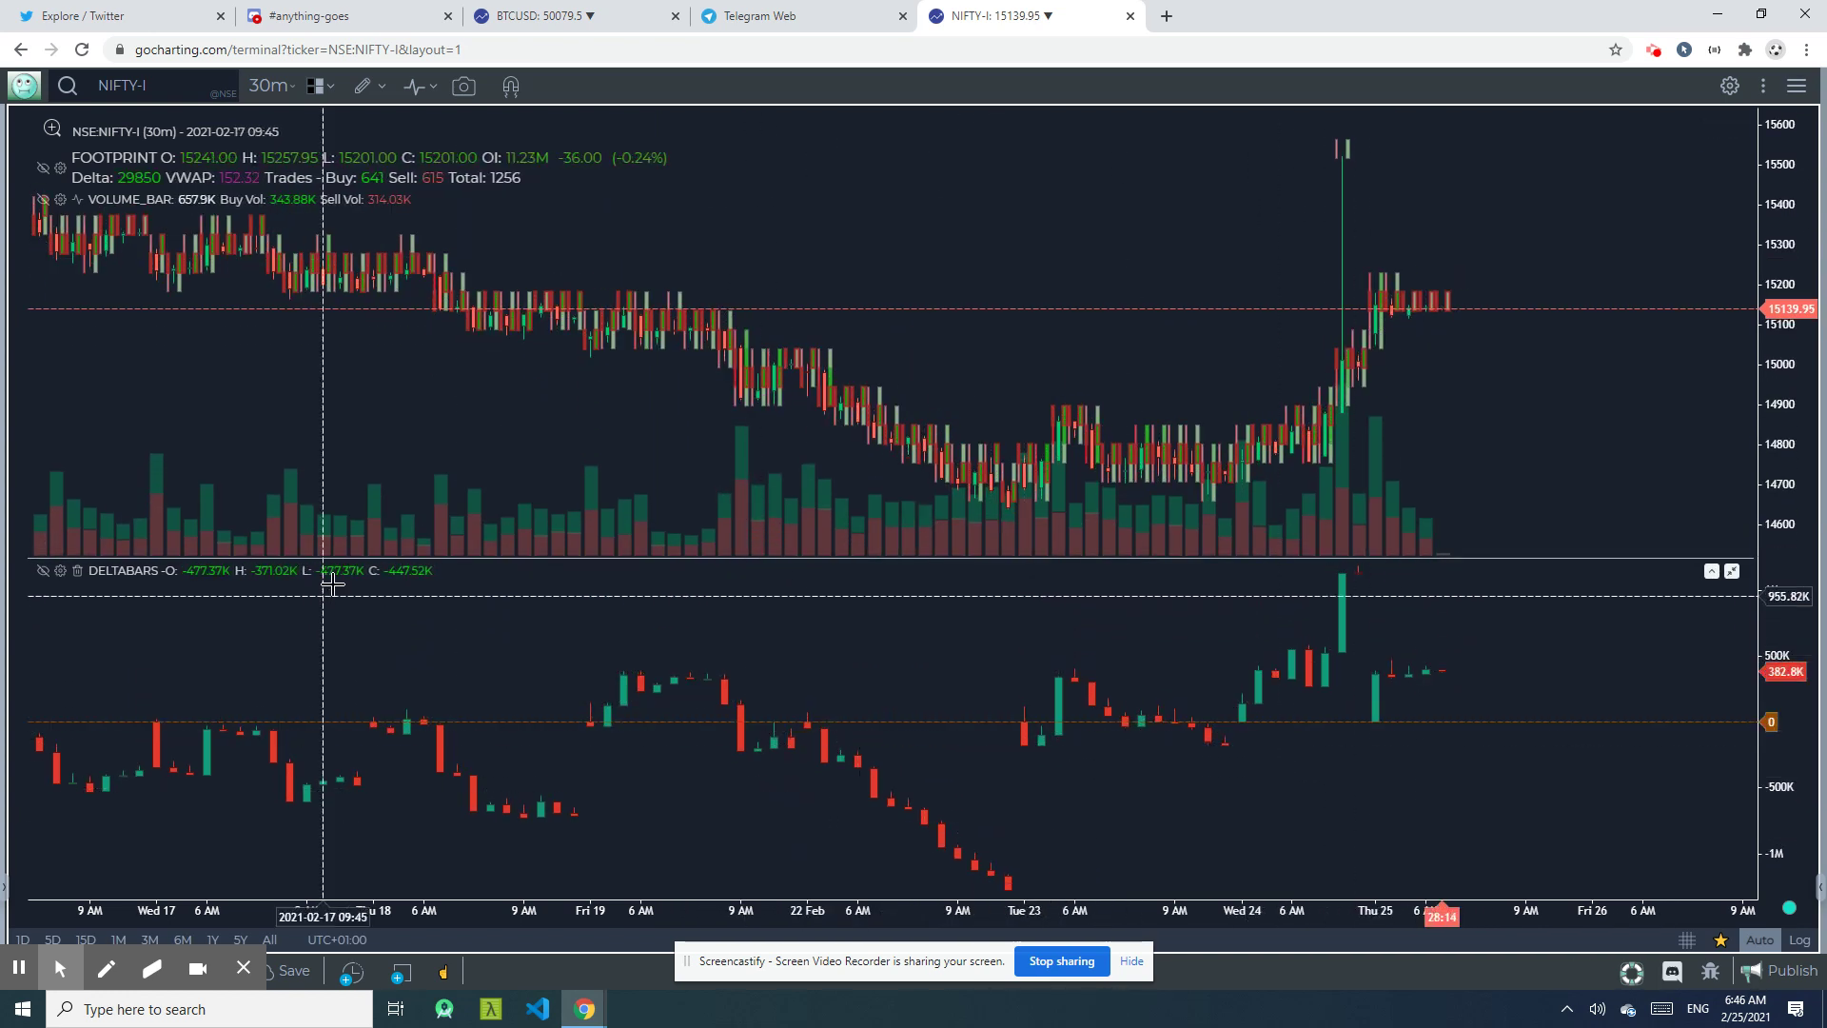
{"action": "left_click_drag", "start_coordinate": [443, 557], "coordinate": [469, 714]}
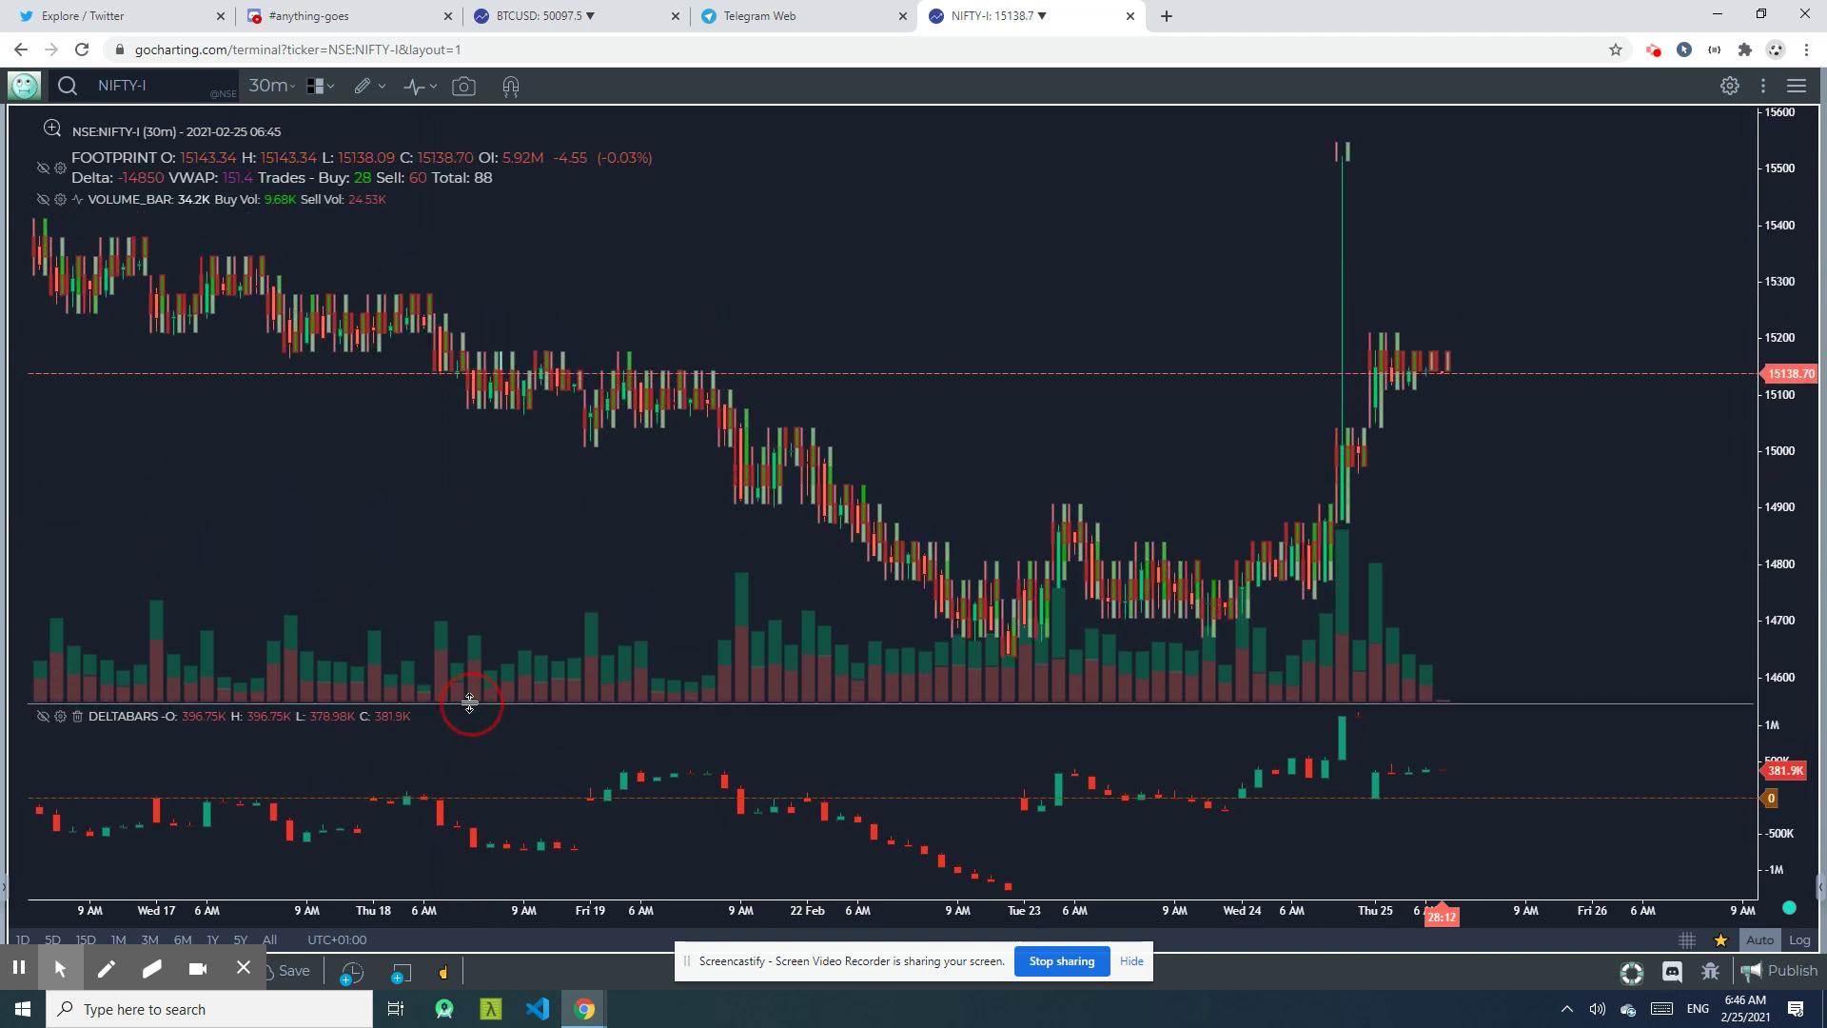
{"action": "left_click", "coordinate": [76, 714]}
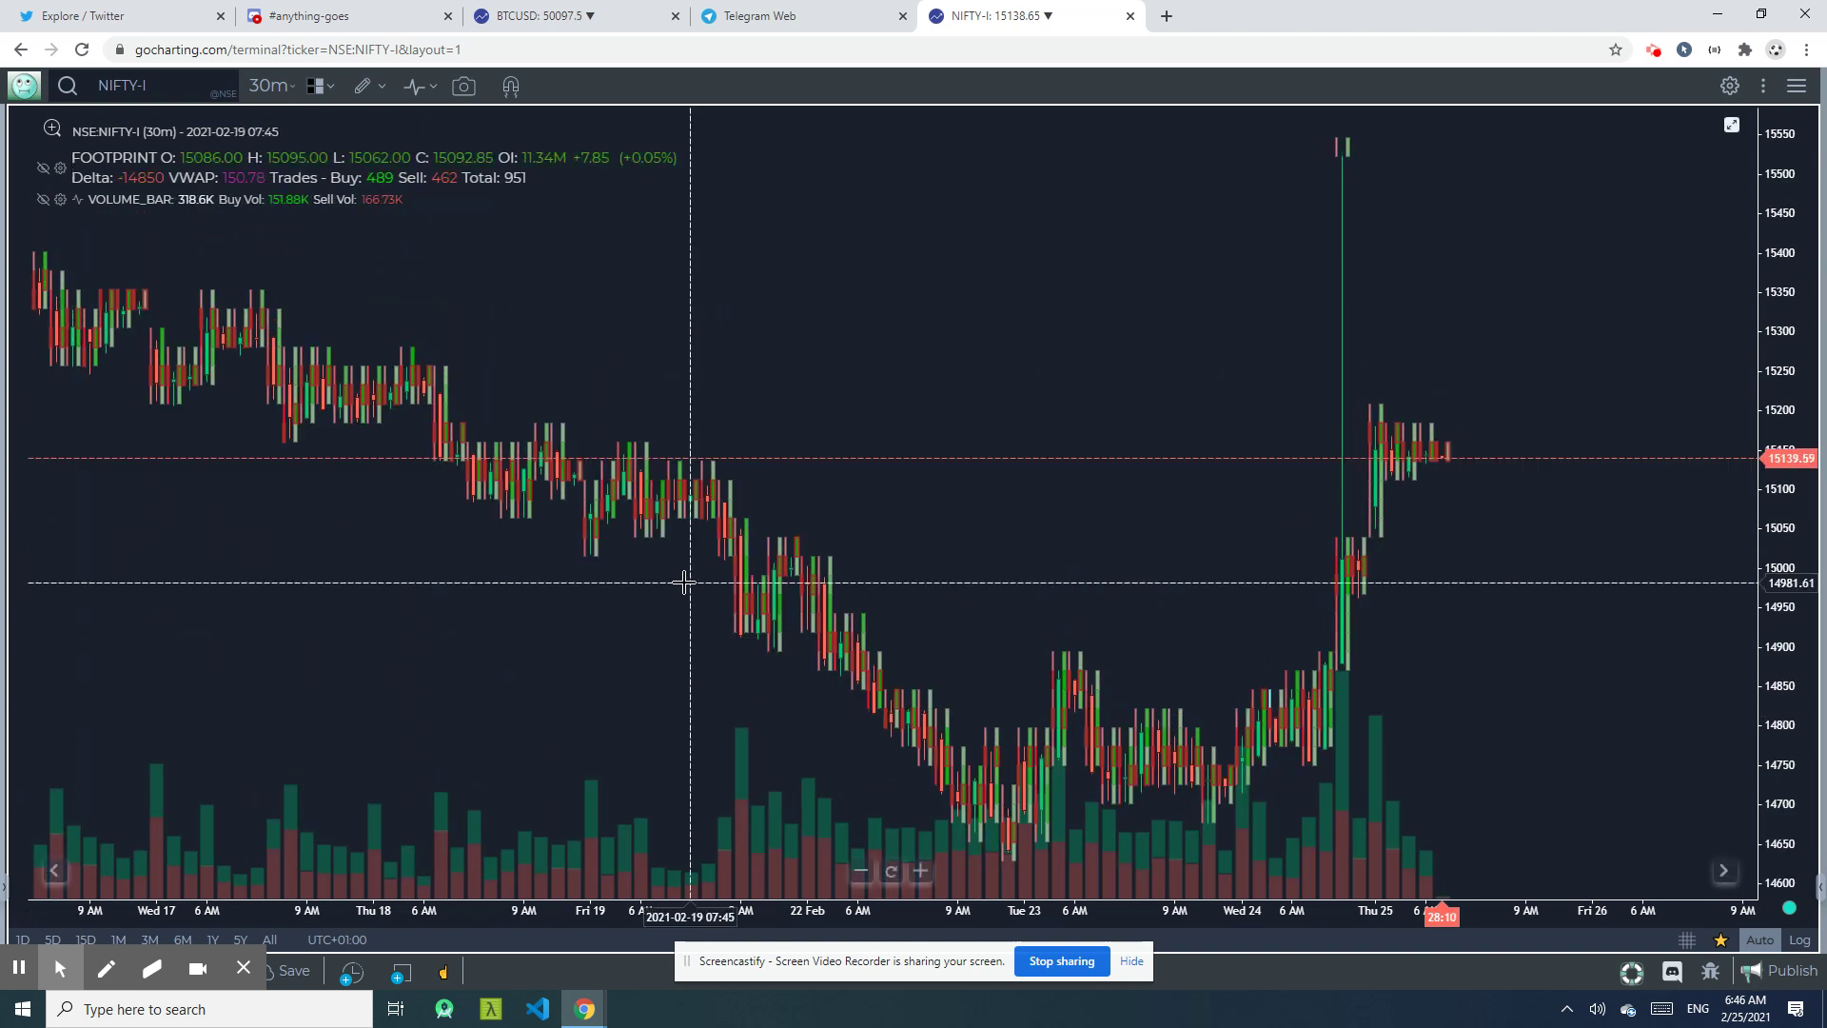
Confirm the chart type is Cluster and zoom into the latest NIFTY-I candles
{"action": "scroll", "coordinate": [685, 582], "scroll_direction": "up", "scroll_amount": 2}
{"action": "left_click", "coordinate": [326, 94]}
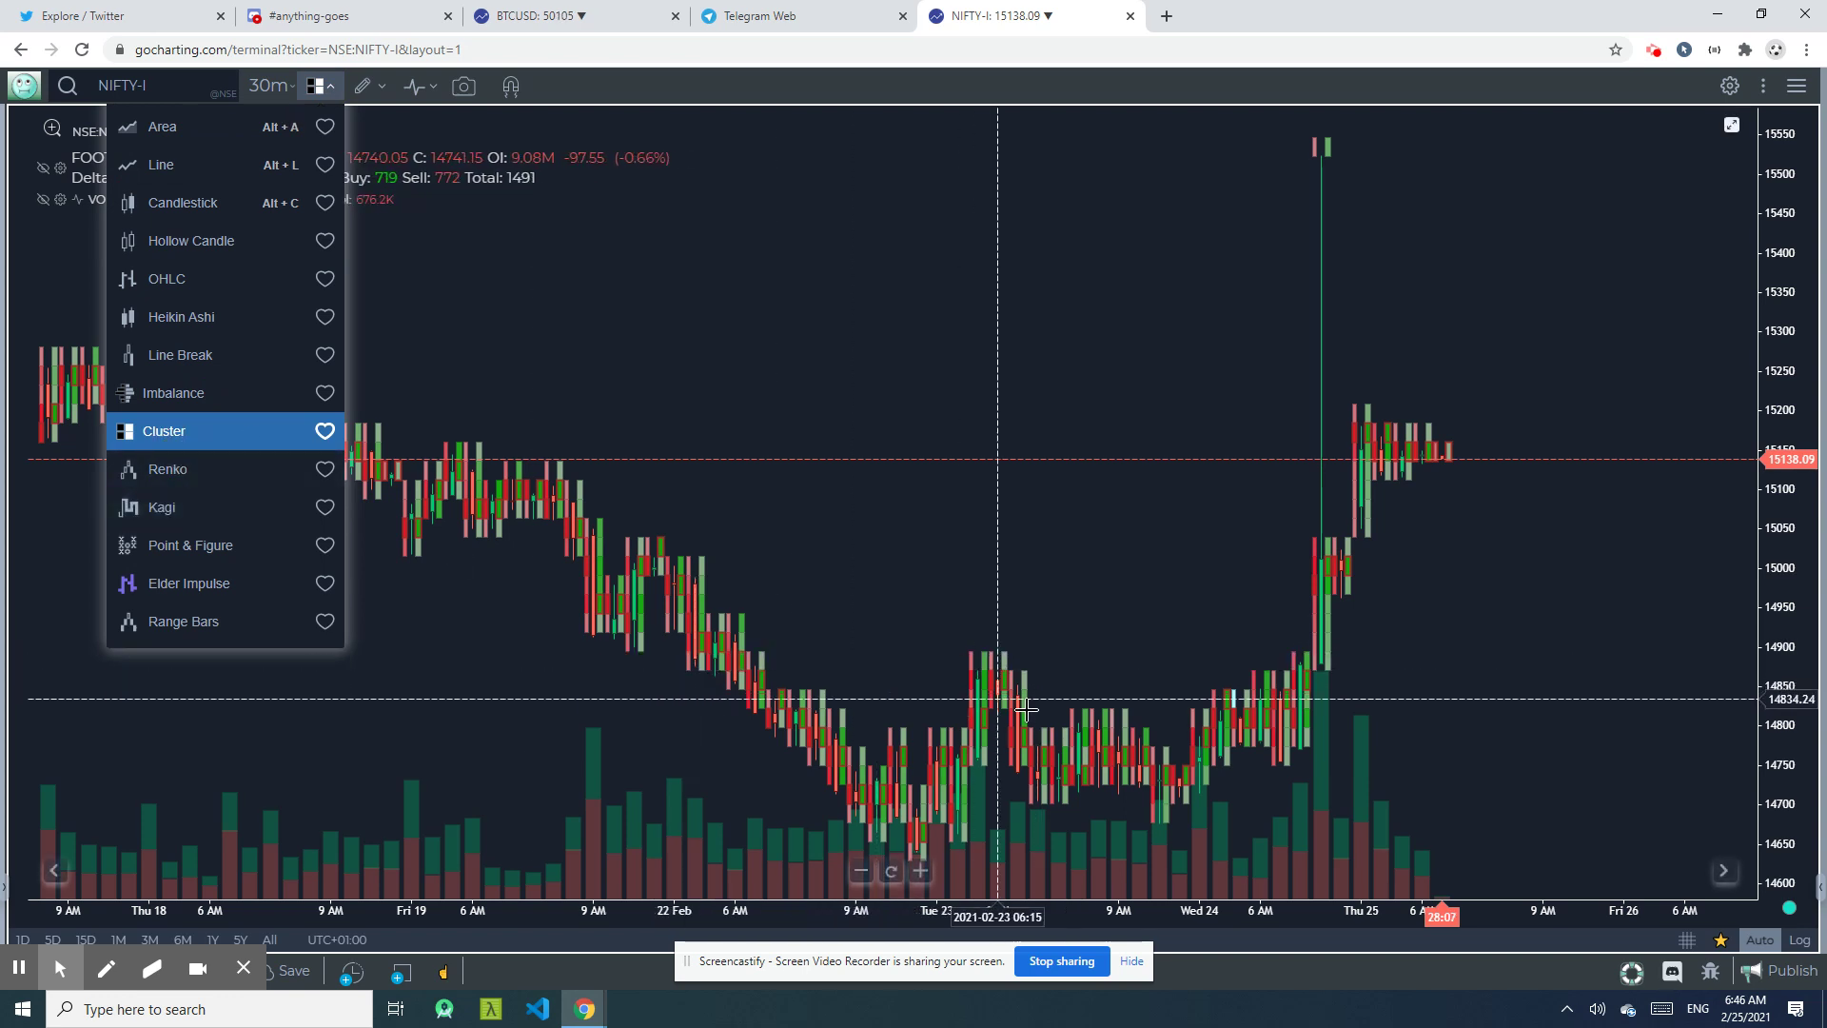
{"action": "scroll", "coordinate": [932, 570], "scroll_direction": "up", "scroll_amount": 1}
{"action": "left_click", "coordinate": [815, 461]}
{"action": "scroll", "coordinate": [815, 461], "scroll_direction": "up", "scroll_amount": 4}
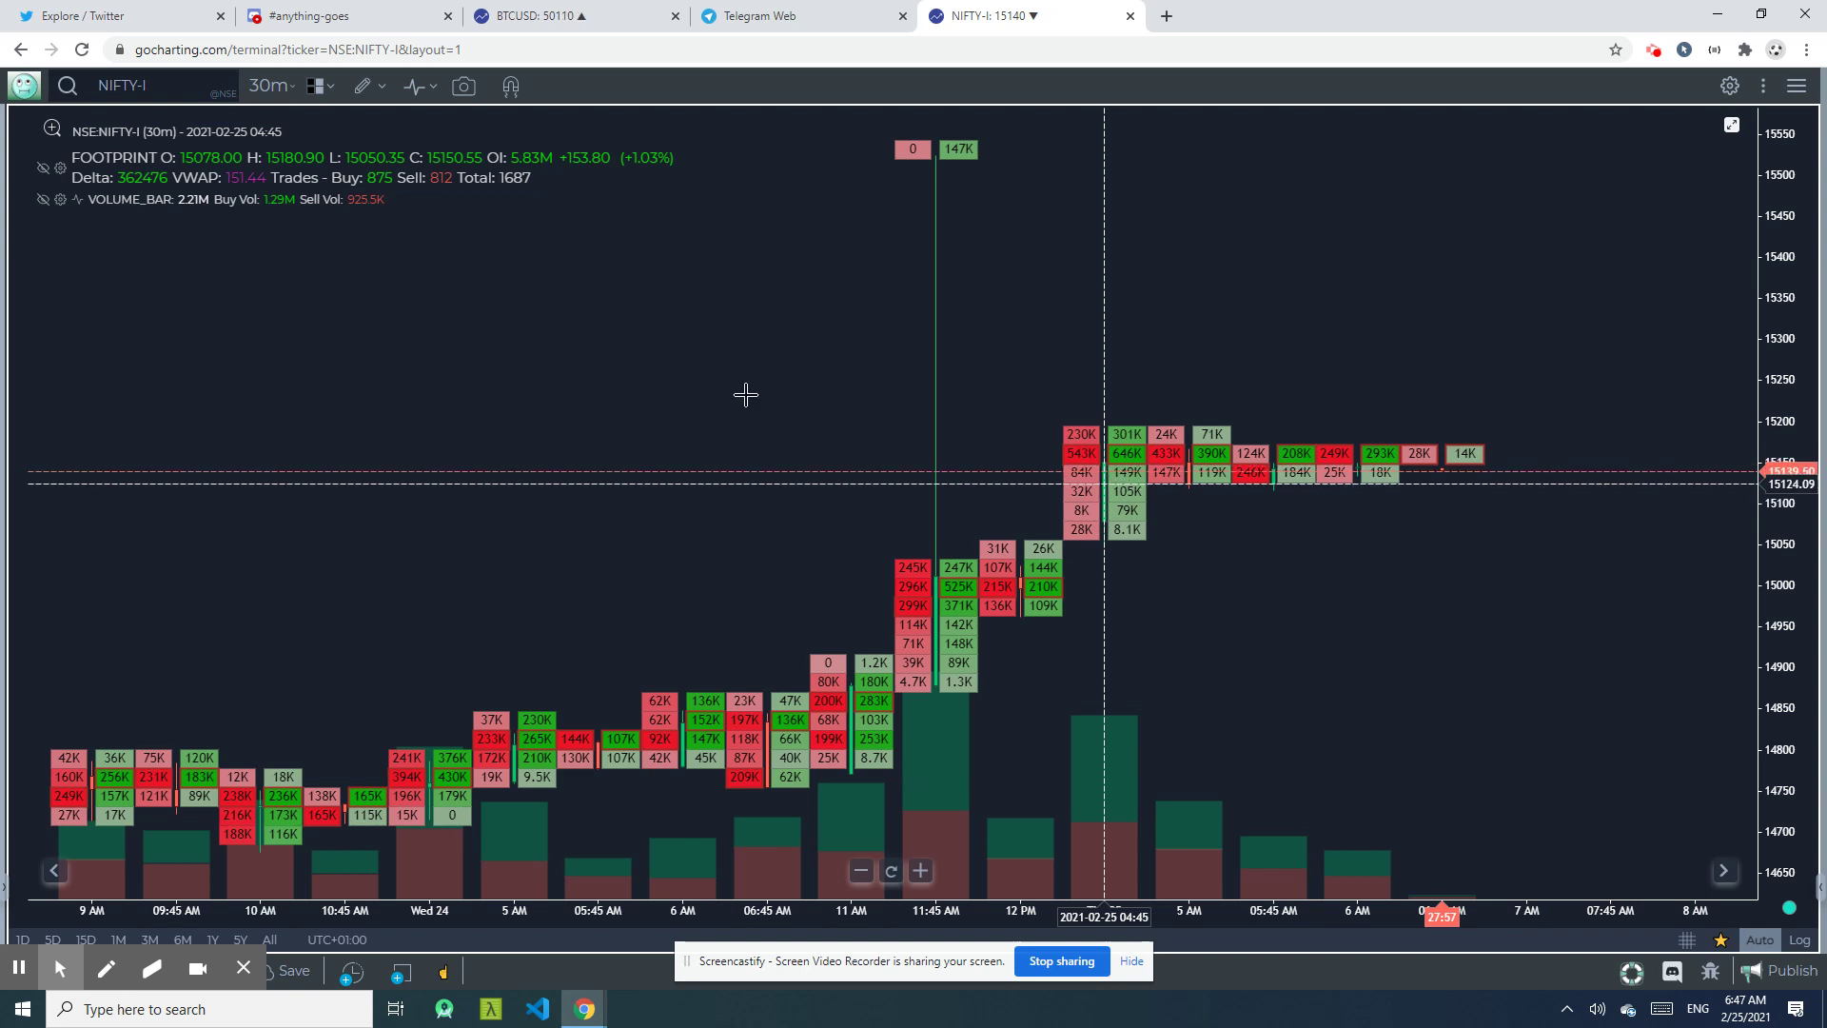
Turn on Delta Marker in the Footprint settings to label each candle's delta
{"action": "left_click", "coordinate": [60, 168]}
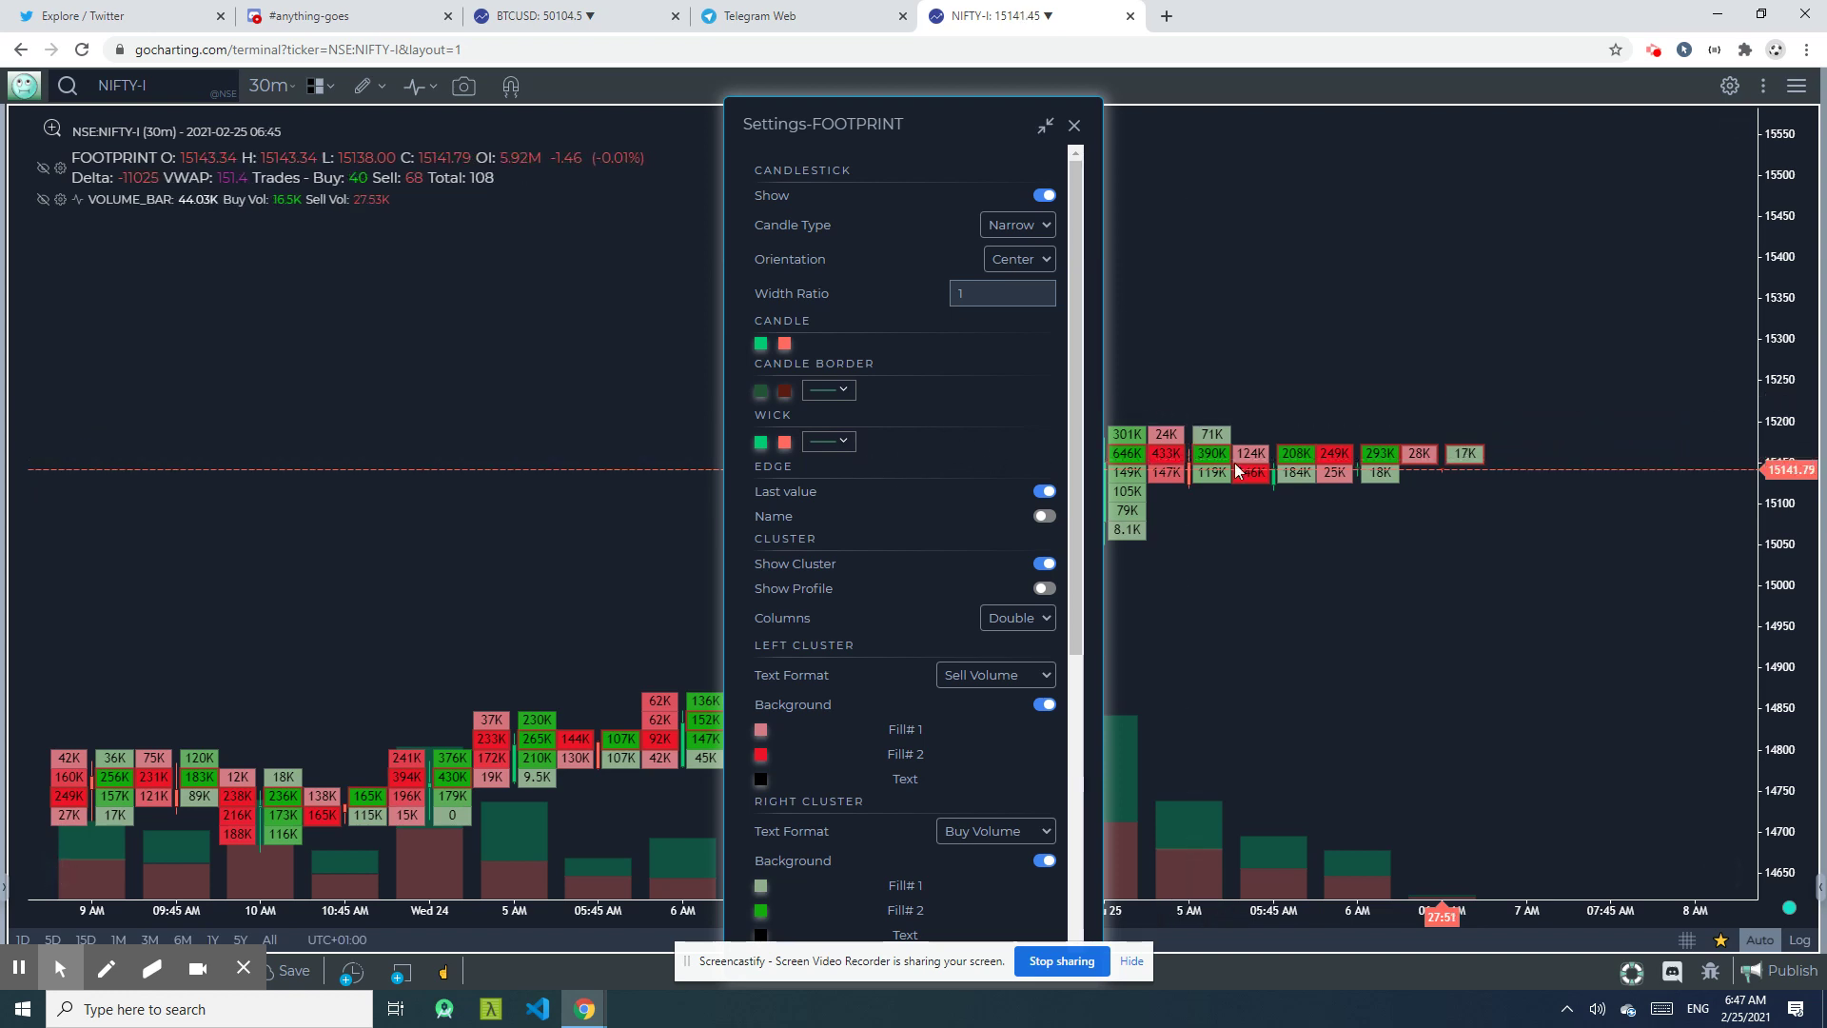
{"action": "scroll", "coordinate": [826, 400], "scroll_direction": "down", "scroll_amount": 5}
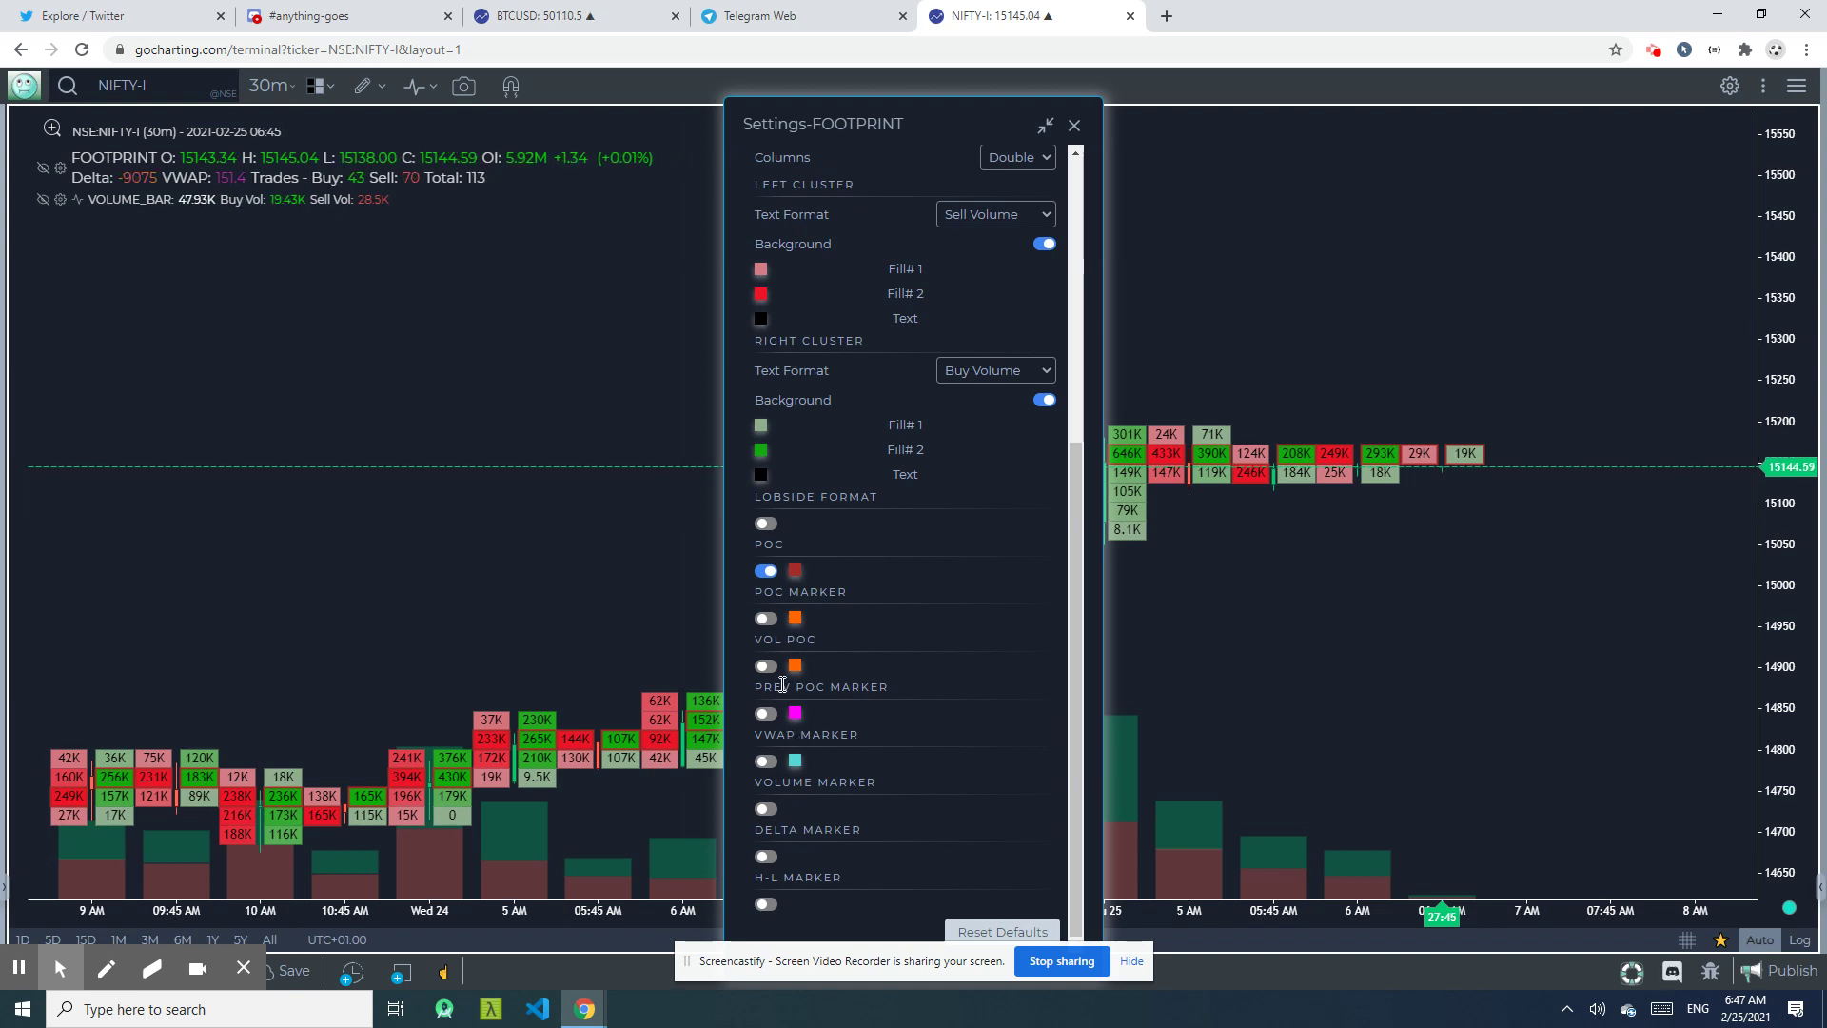
{"action": "left_click", "coordinate": [767, 858]}
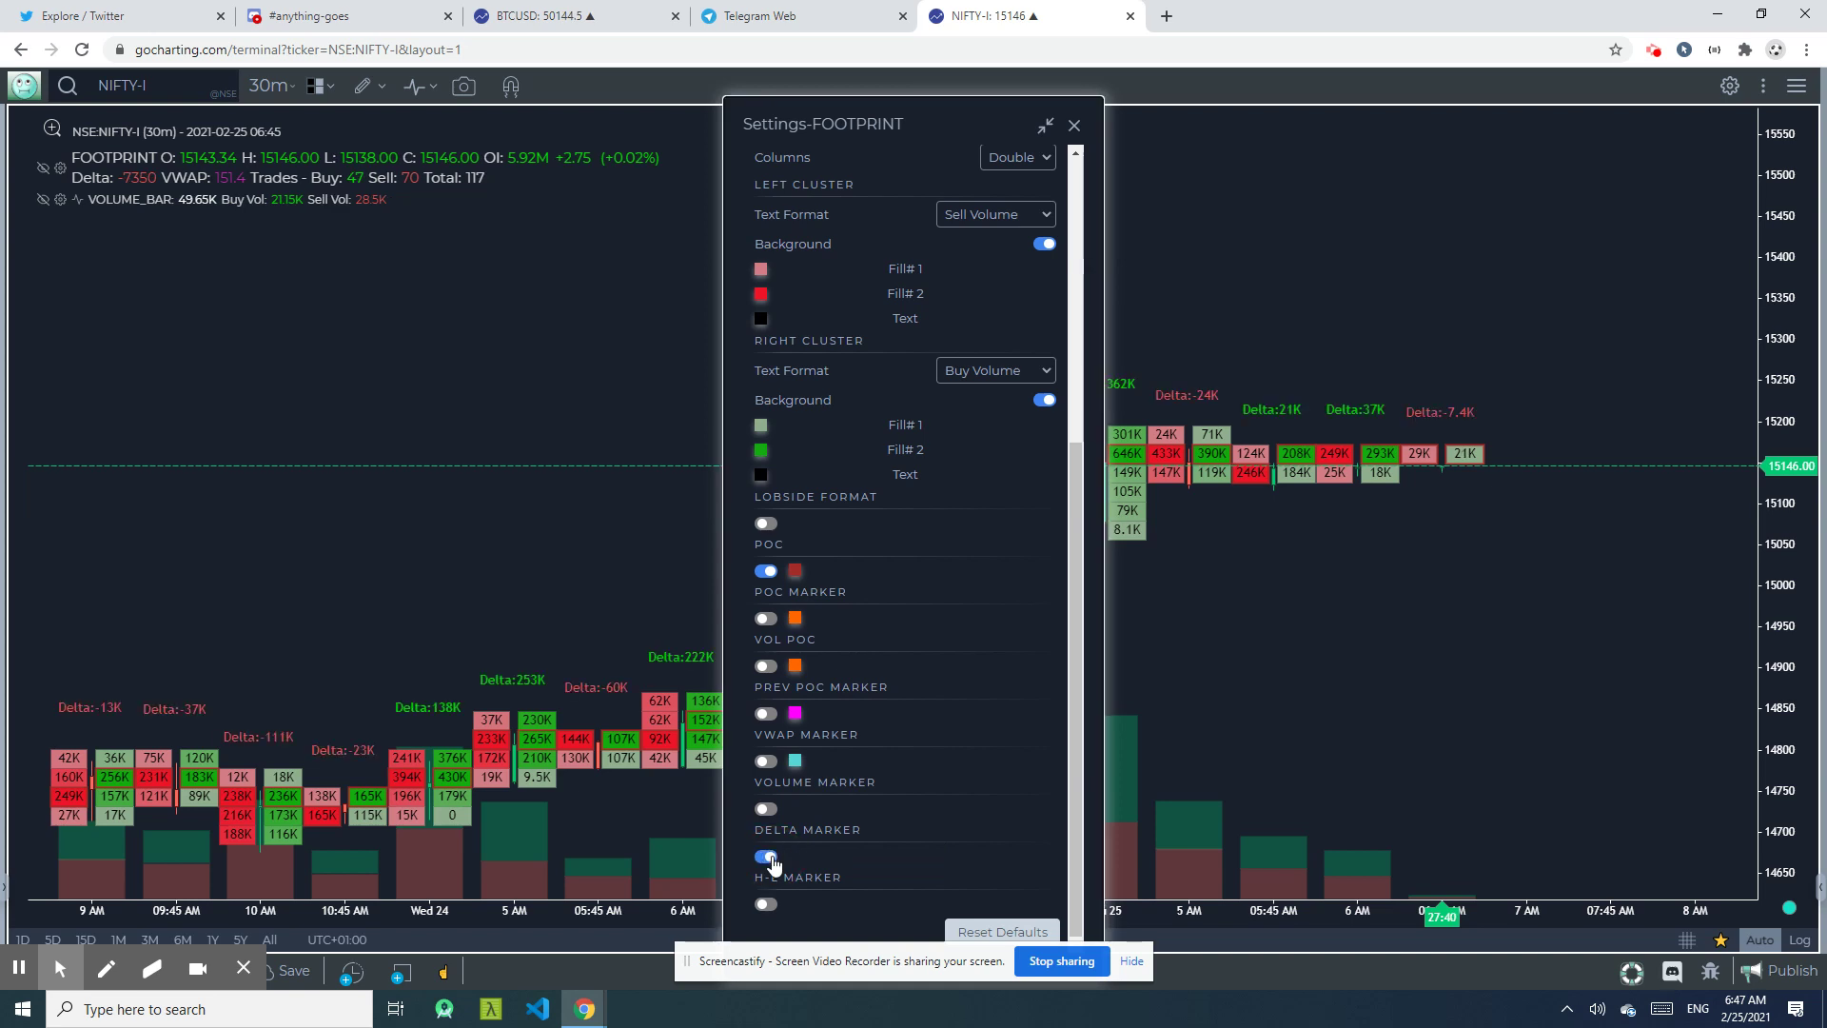
{"action": "left_click", "coordinate": [1074, 126]}
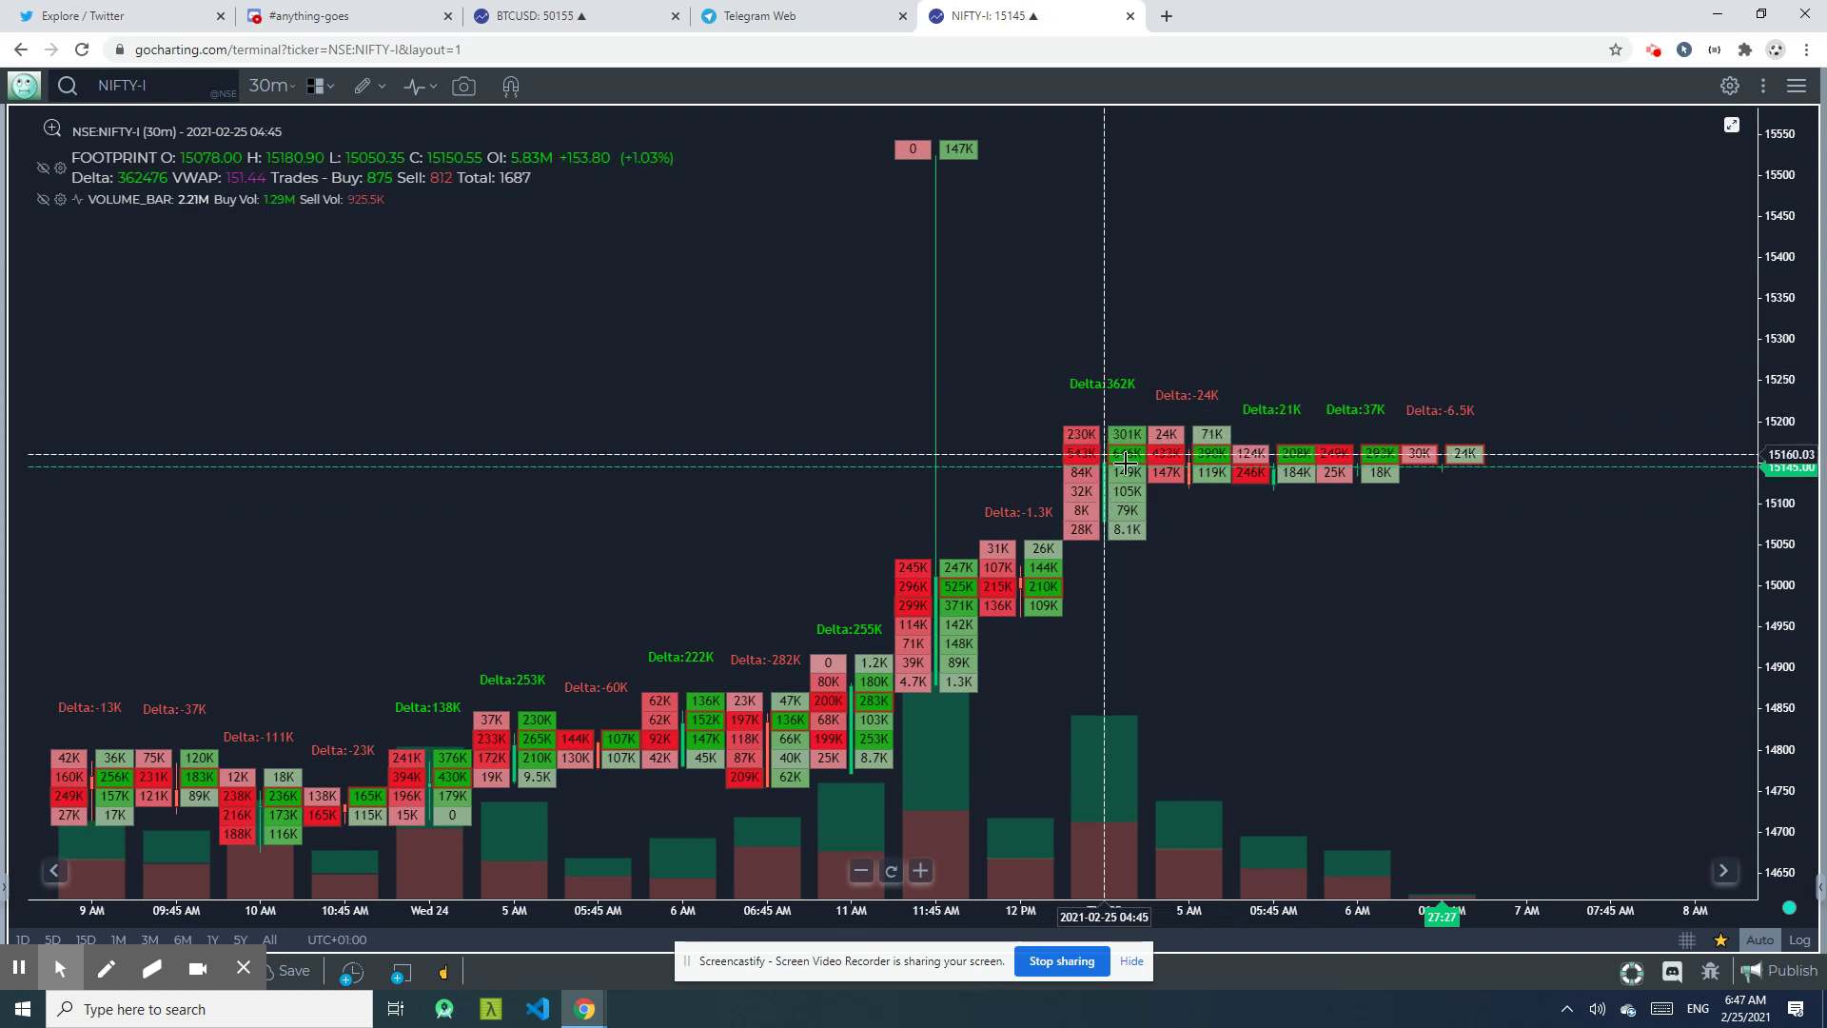
{"action": "left_click", "coordinate": [60, 167]}
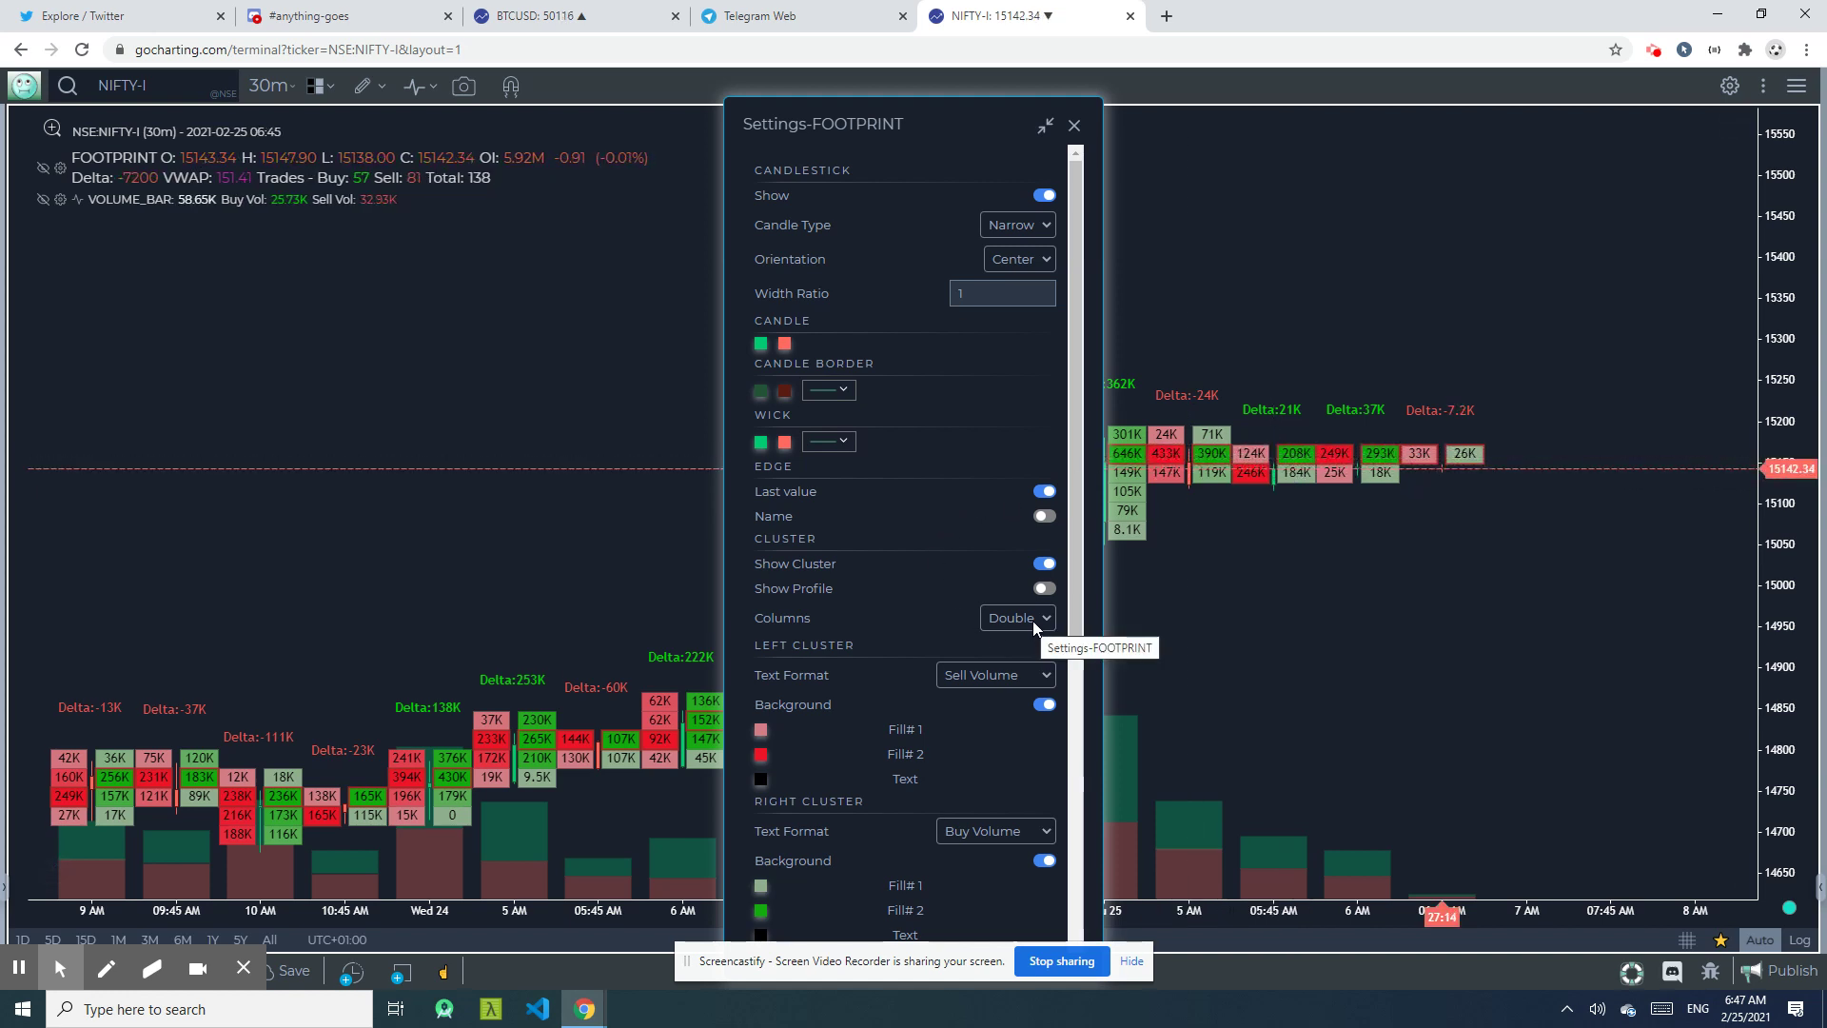
Set left cluster text to Volume, right cluster text to Delta, and enable Show Profile
{"action": "left_click", "coordinate": [1036, 675]}
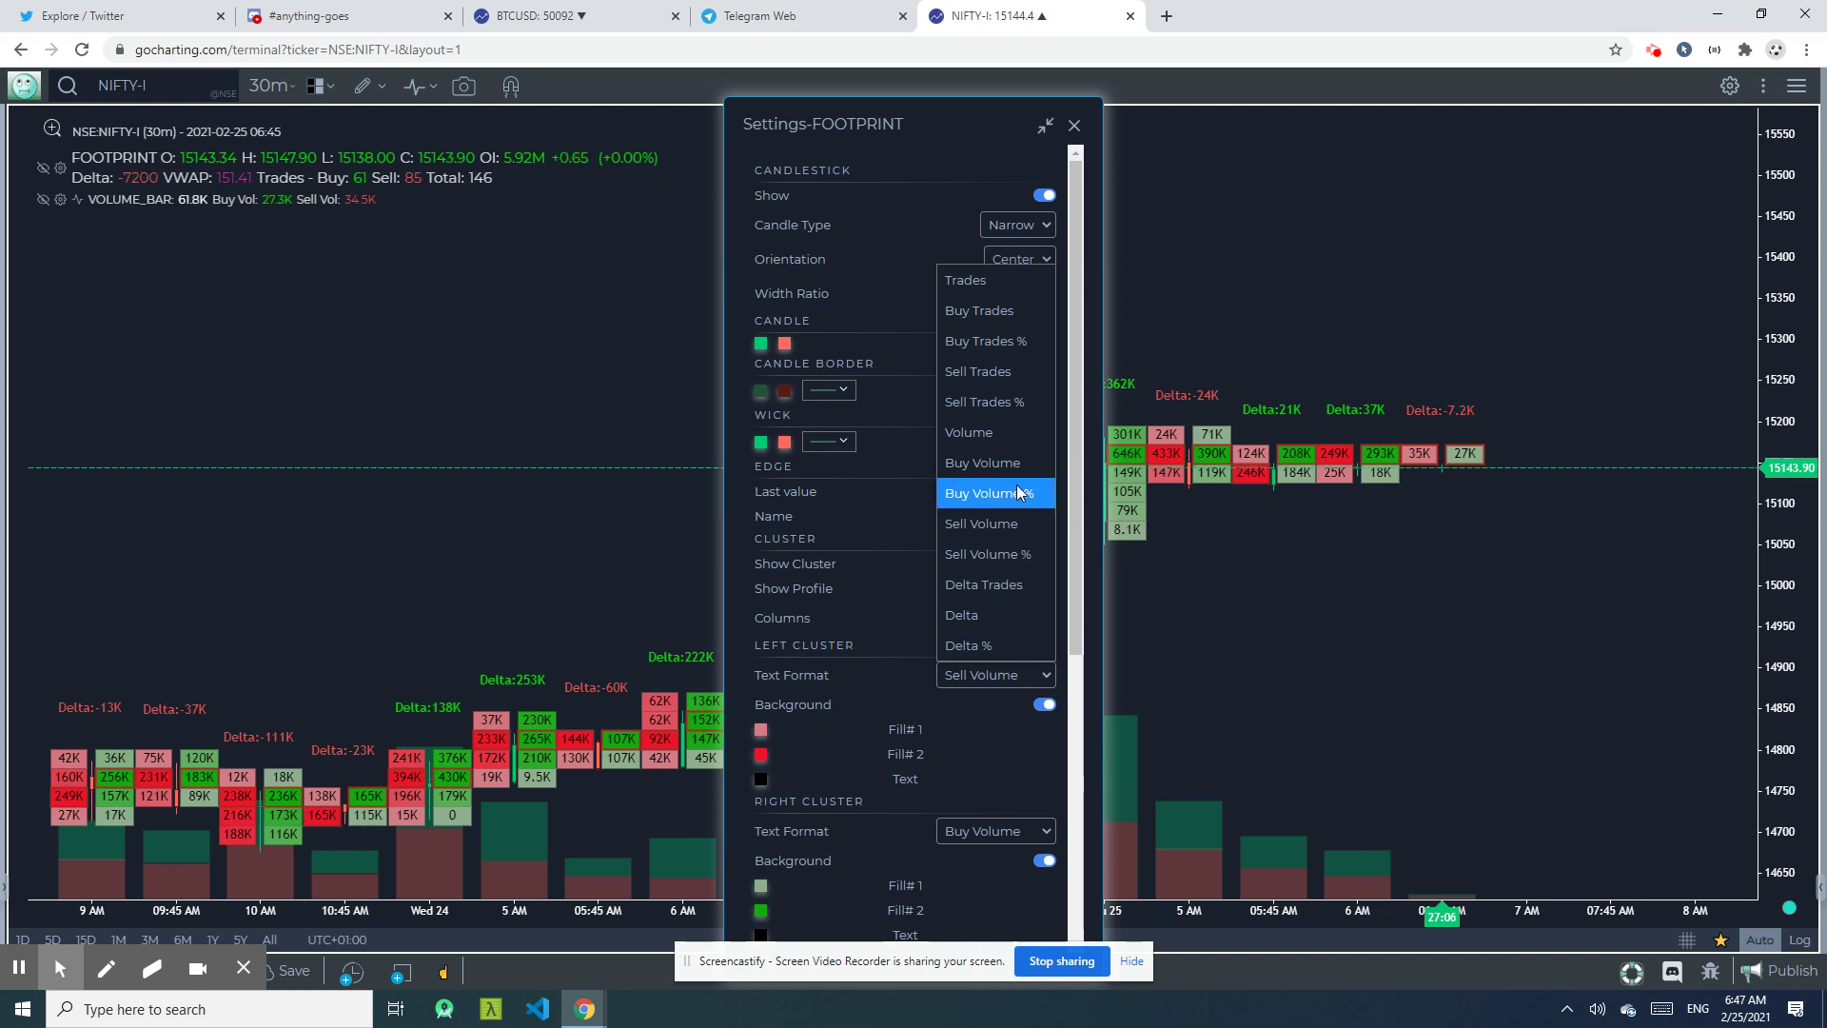
{"action": "left_click", "coordinate": [1013, 432]}
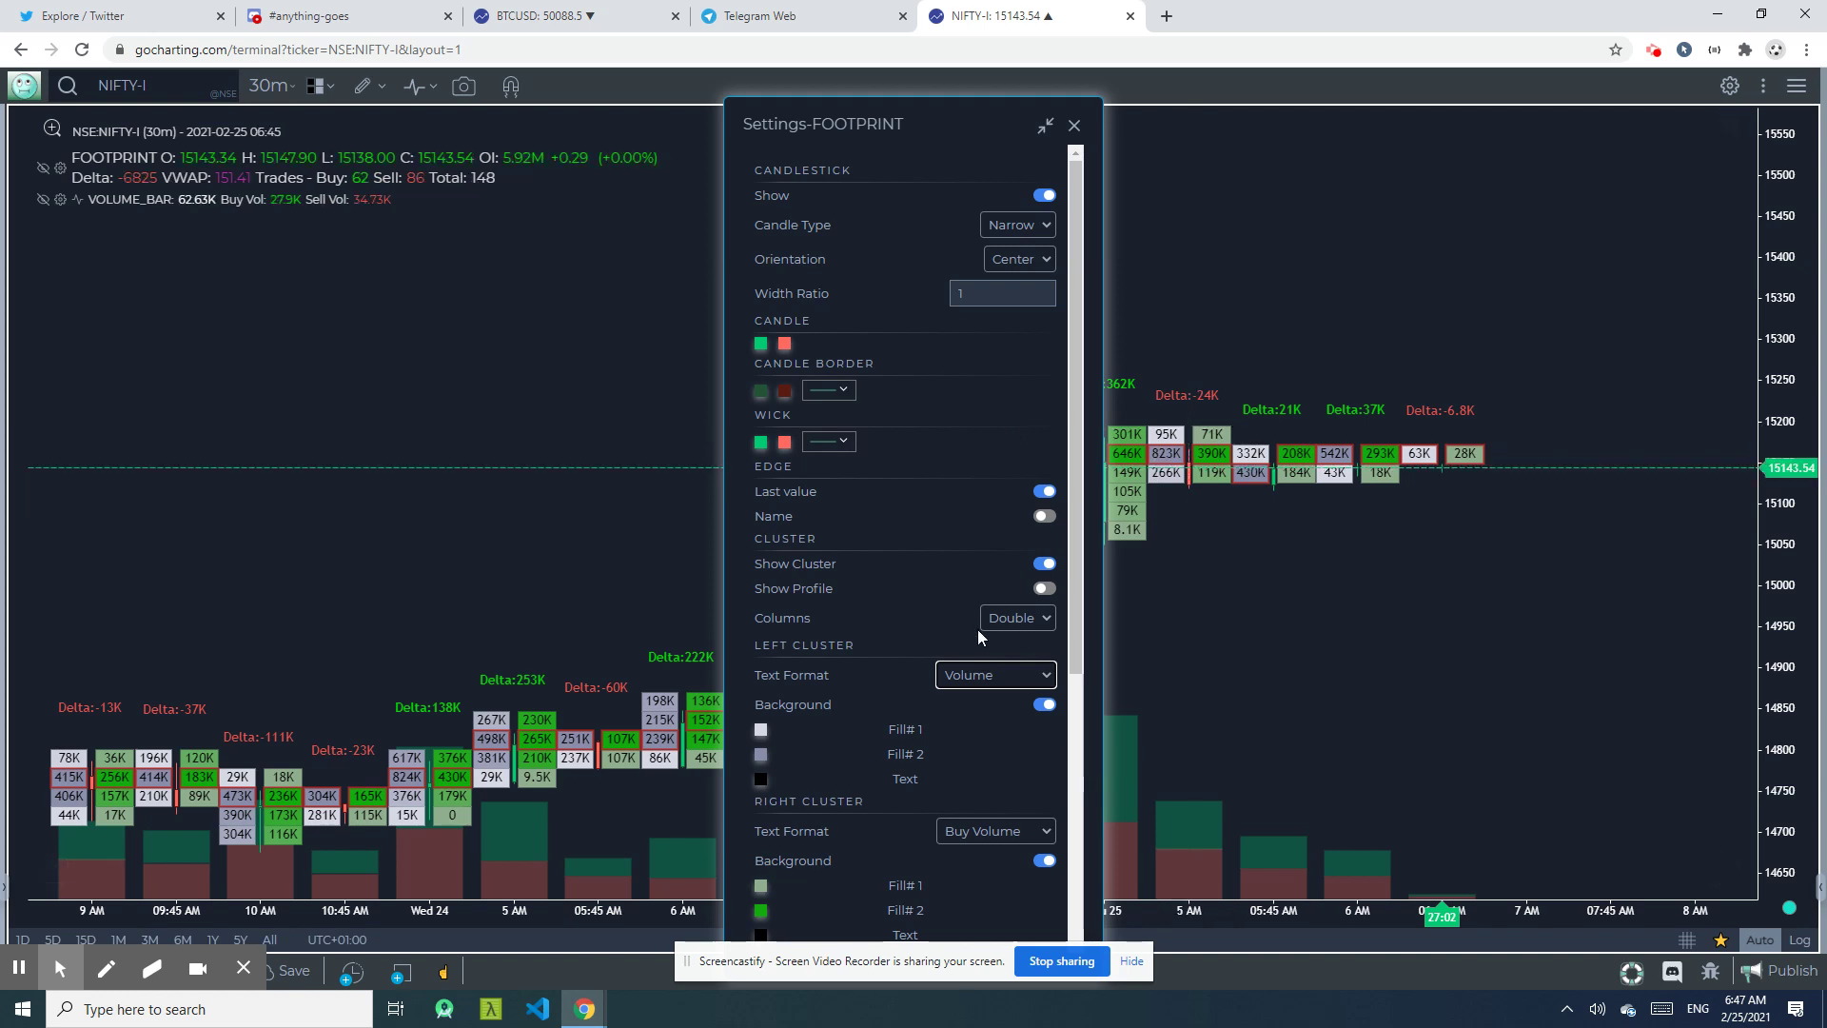
{"action": "left_click", "coordinate": [1032, 831]}
{"action": "left_click", "coordinate": [966, 771]}
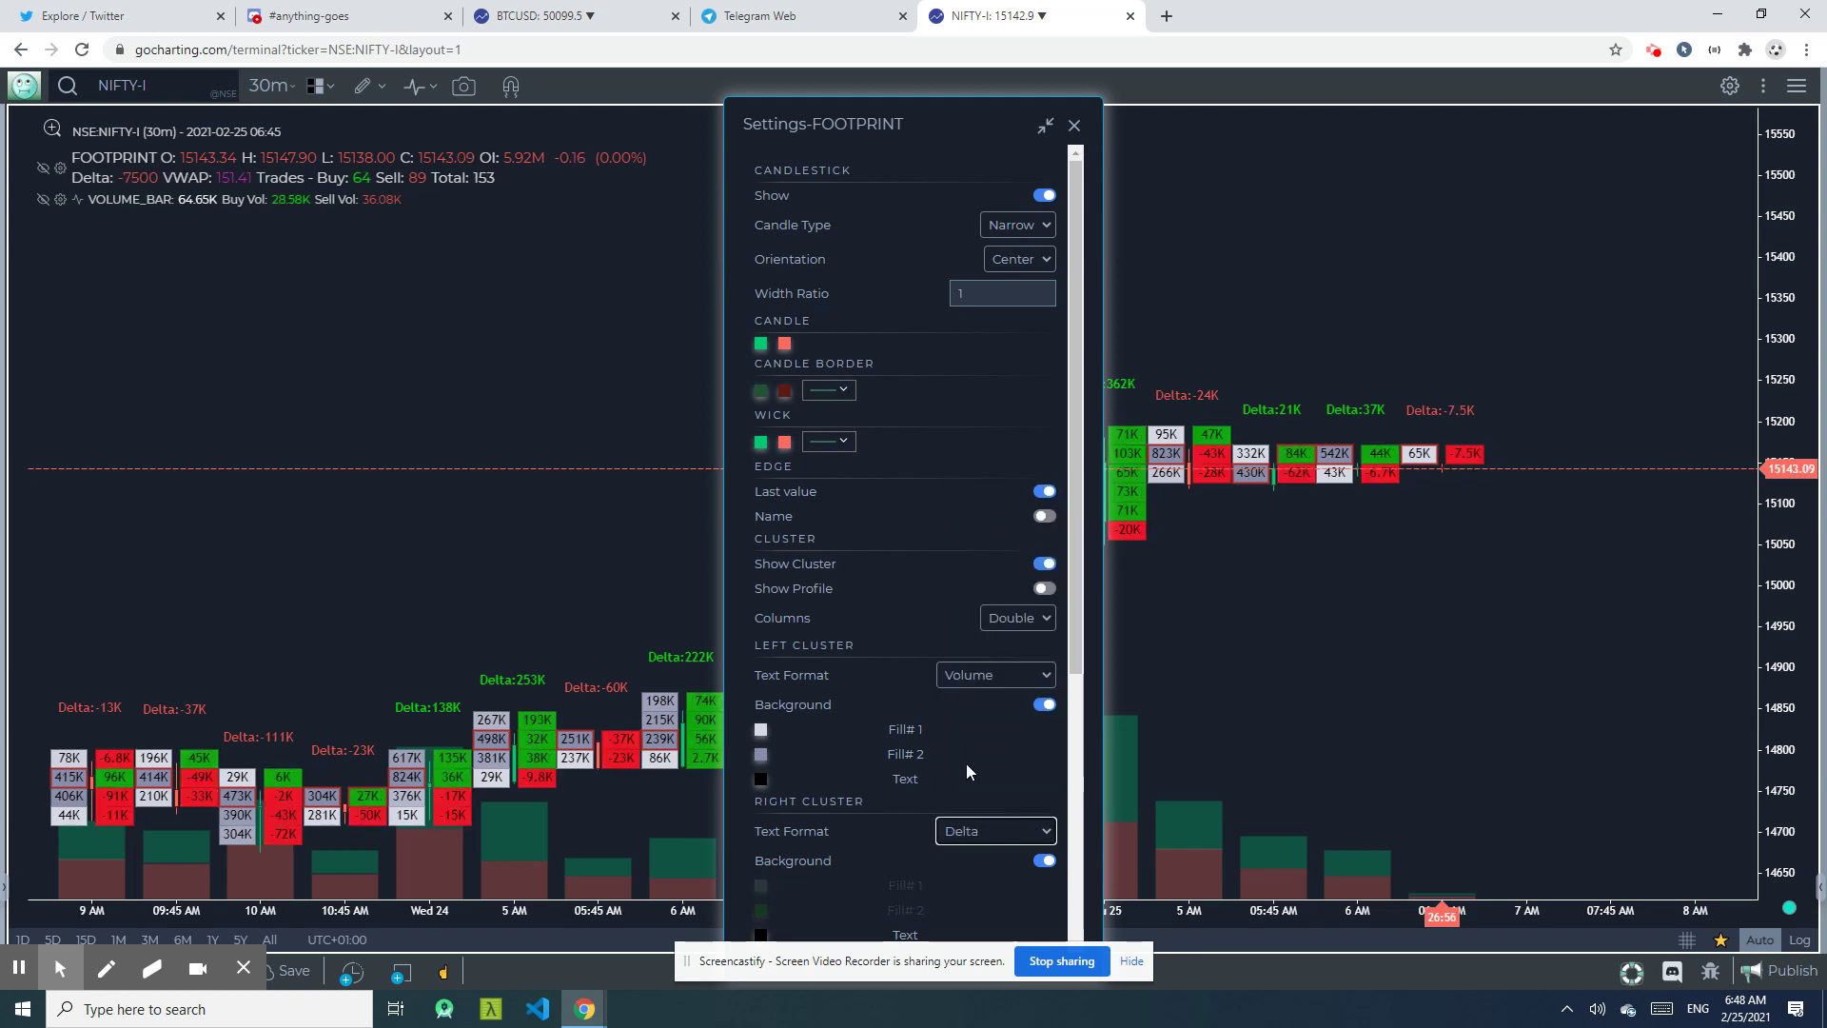
{"action": "left_click", "coordinate": [1045, 589]}
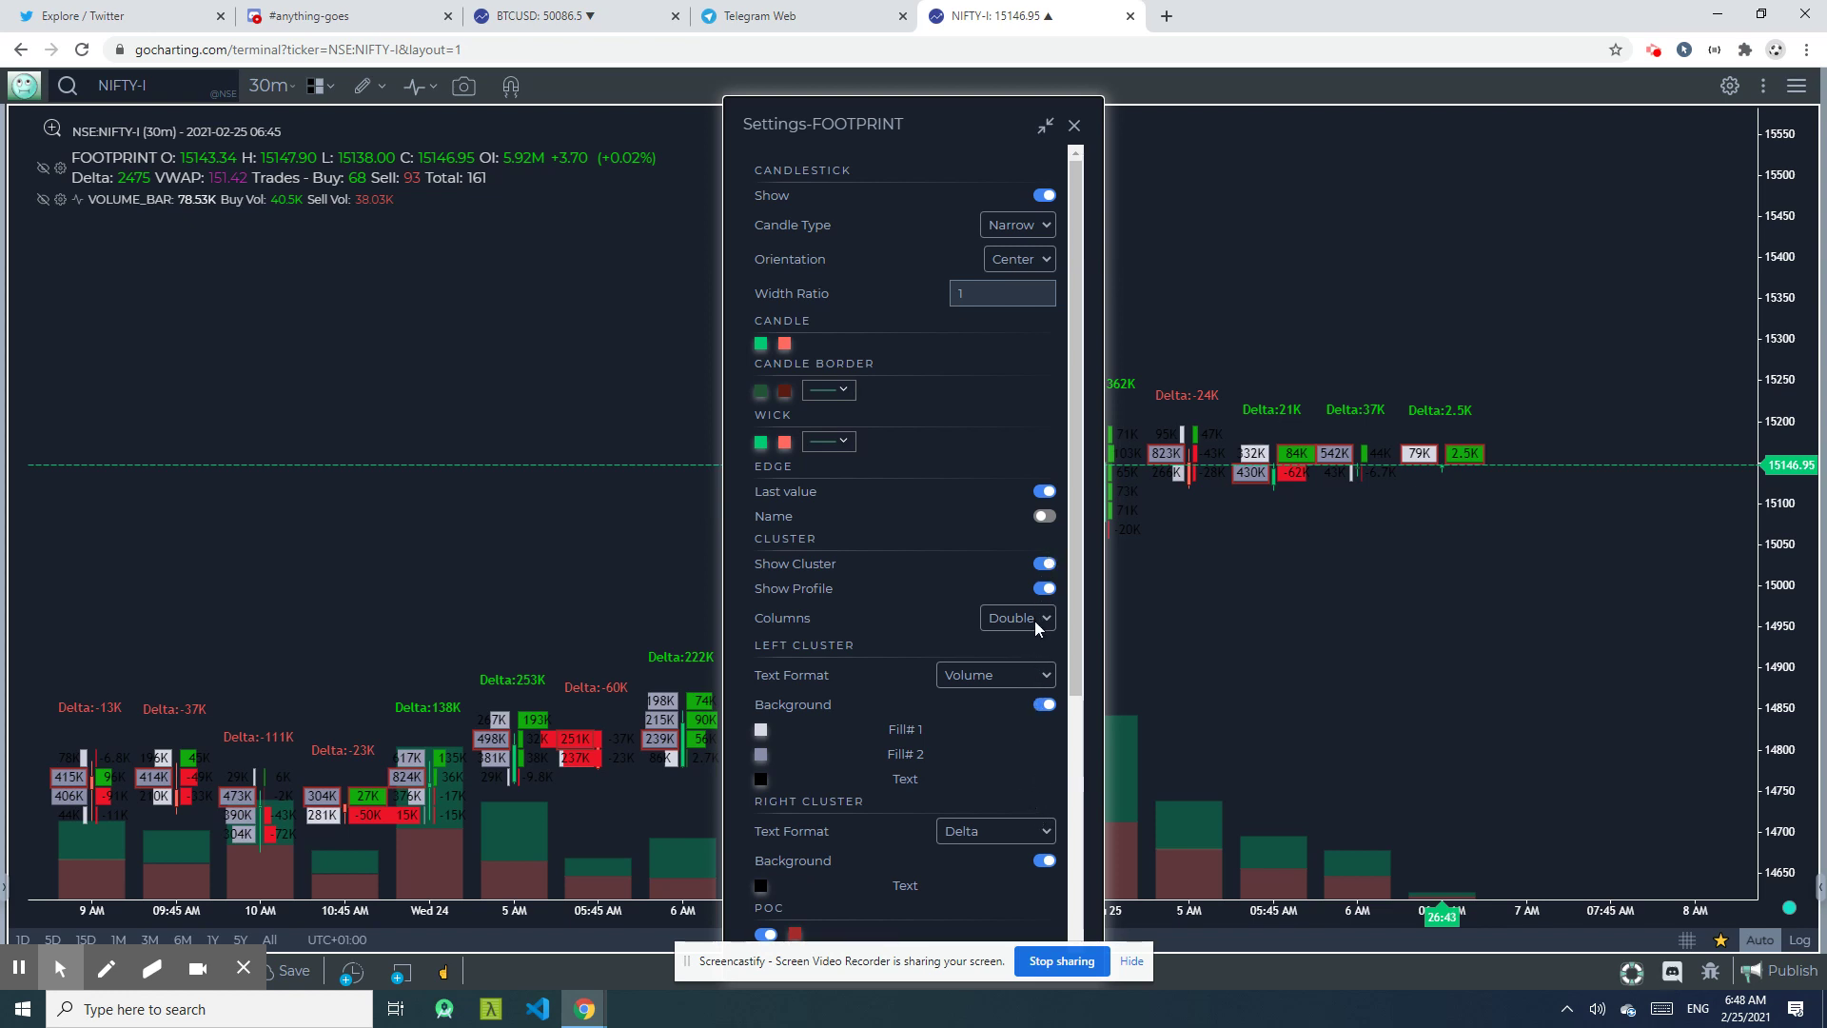
Switch clusters to a Single column showing Delta, turn Show Profile off, and close settings
{"action": "left_click", "coordinate": [1036, 620]}
{"action": "left_click", "coordinate": [1023, 647]}
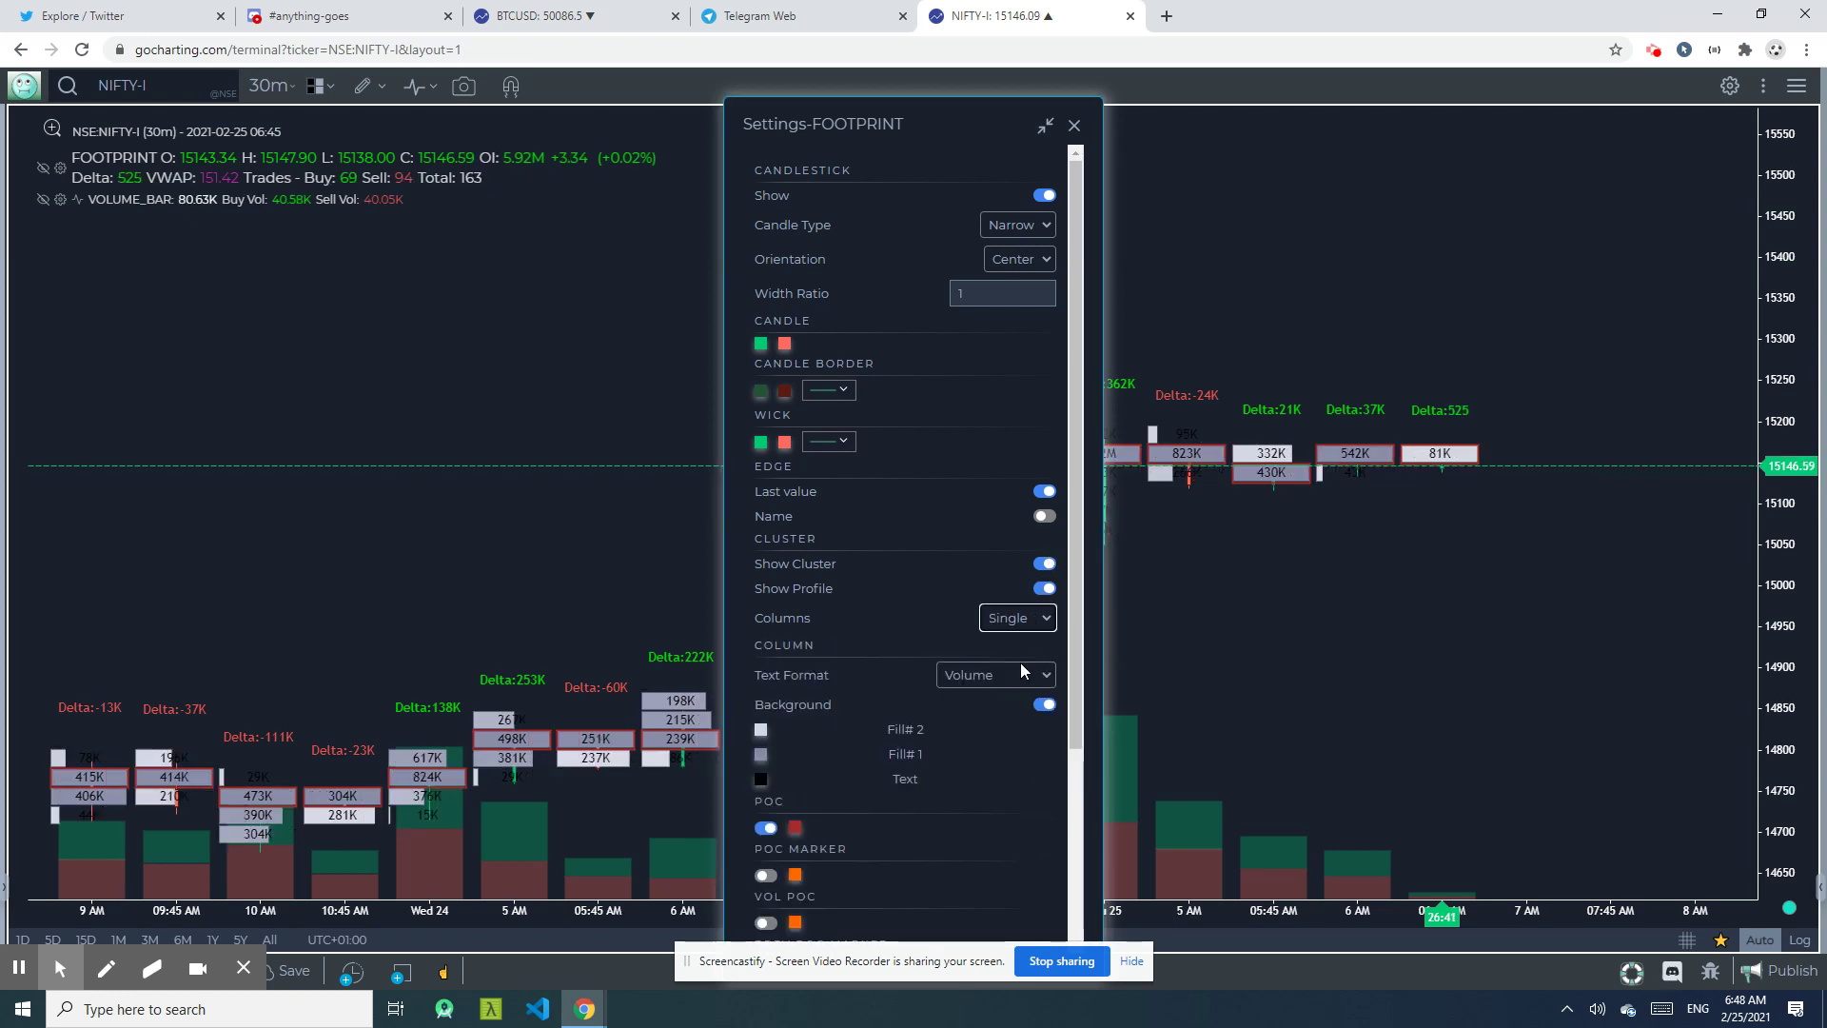
{"action": "left_click", "coordinate": [1018, 676]}
{"action": "left_click", "coordinate": [990, 584]}
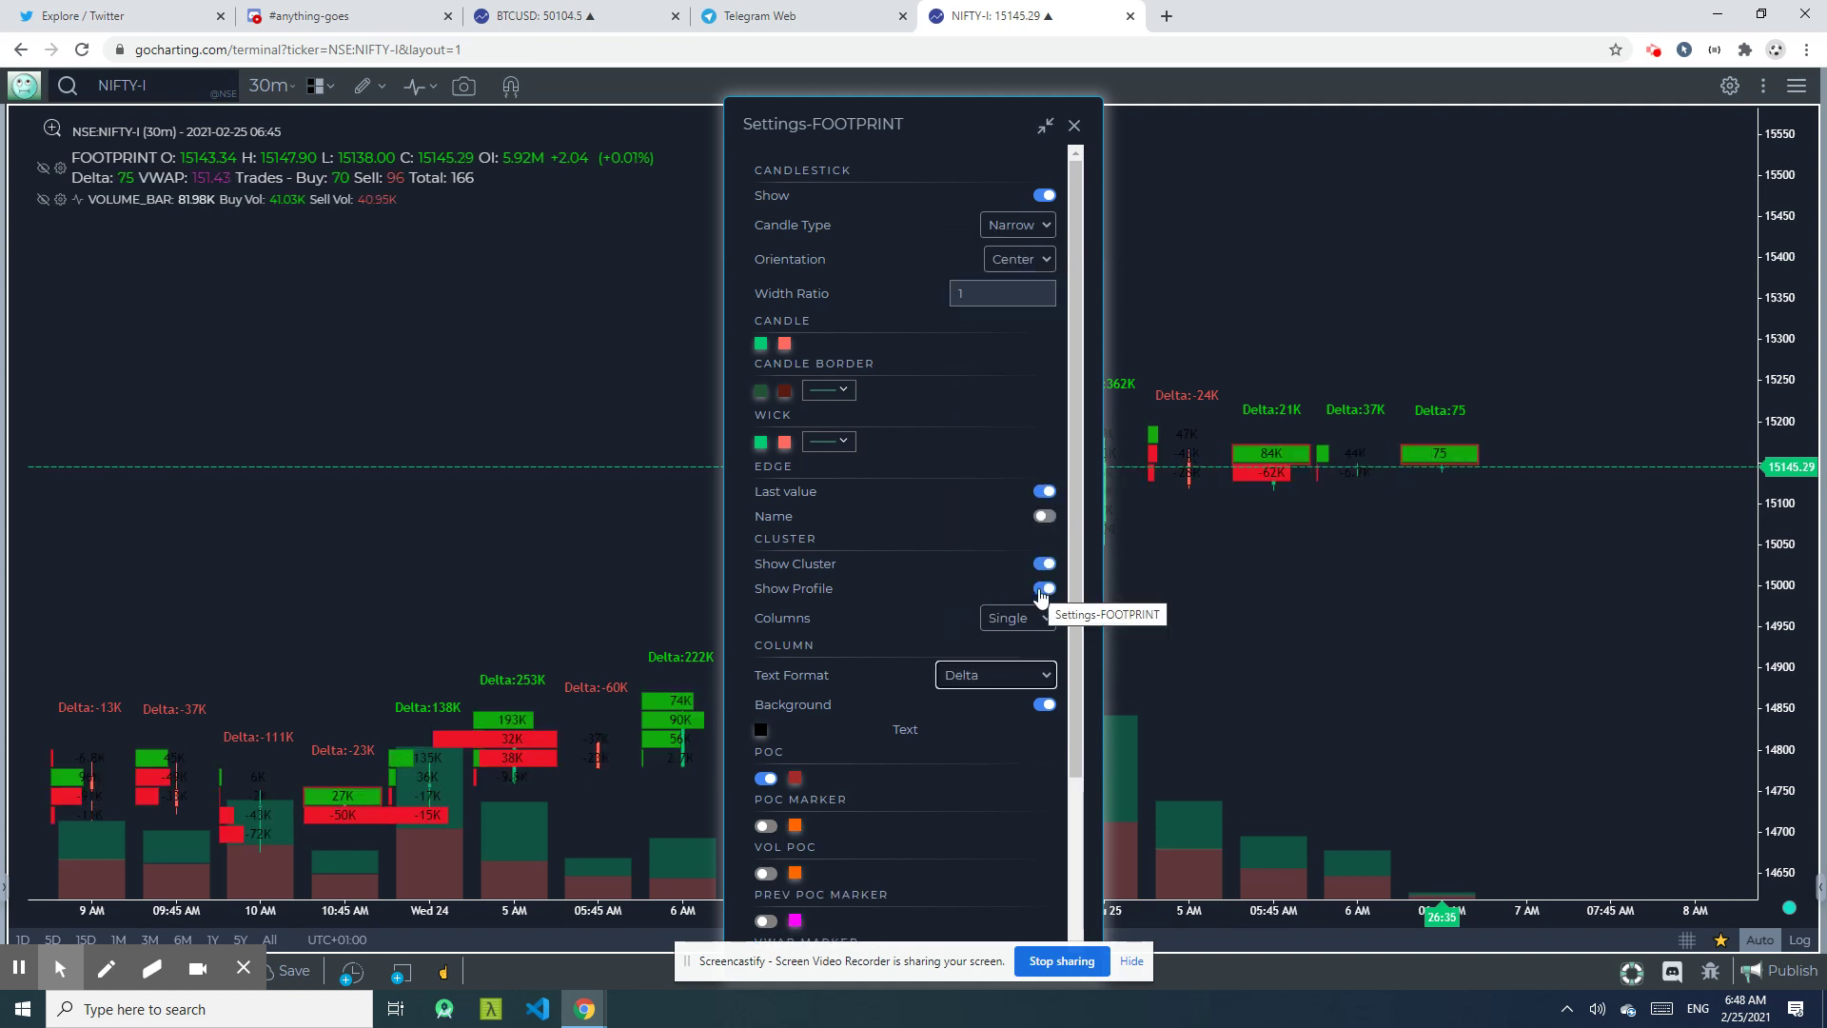
{"action": "left_click", "coordinate": [1044, 589]}
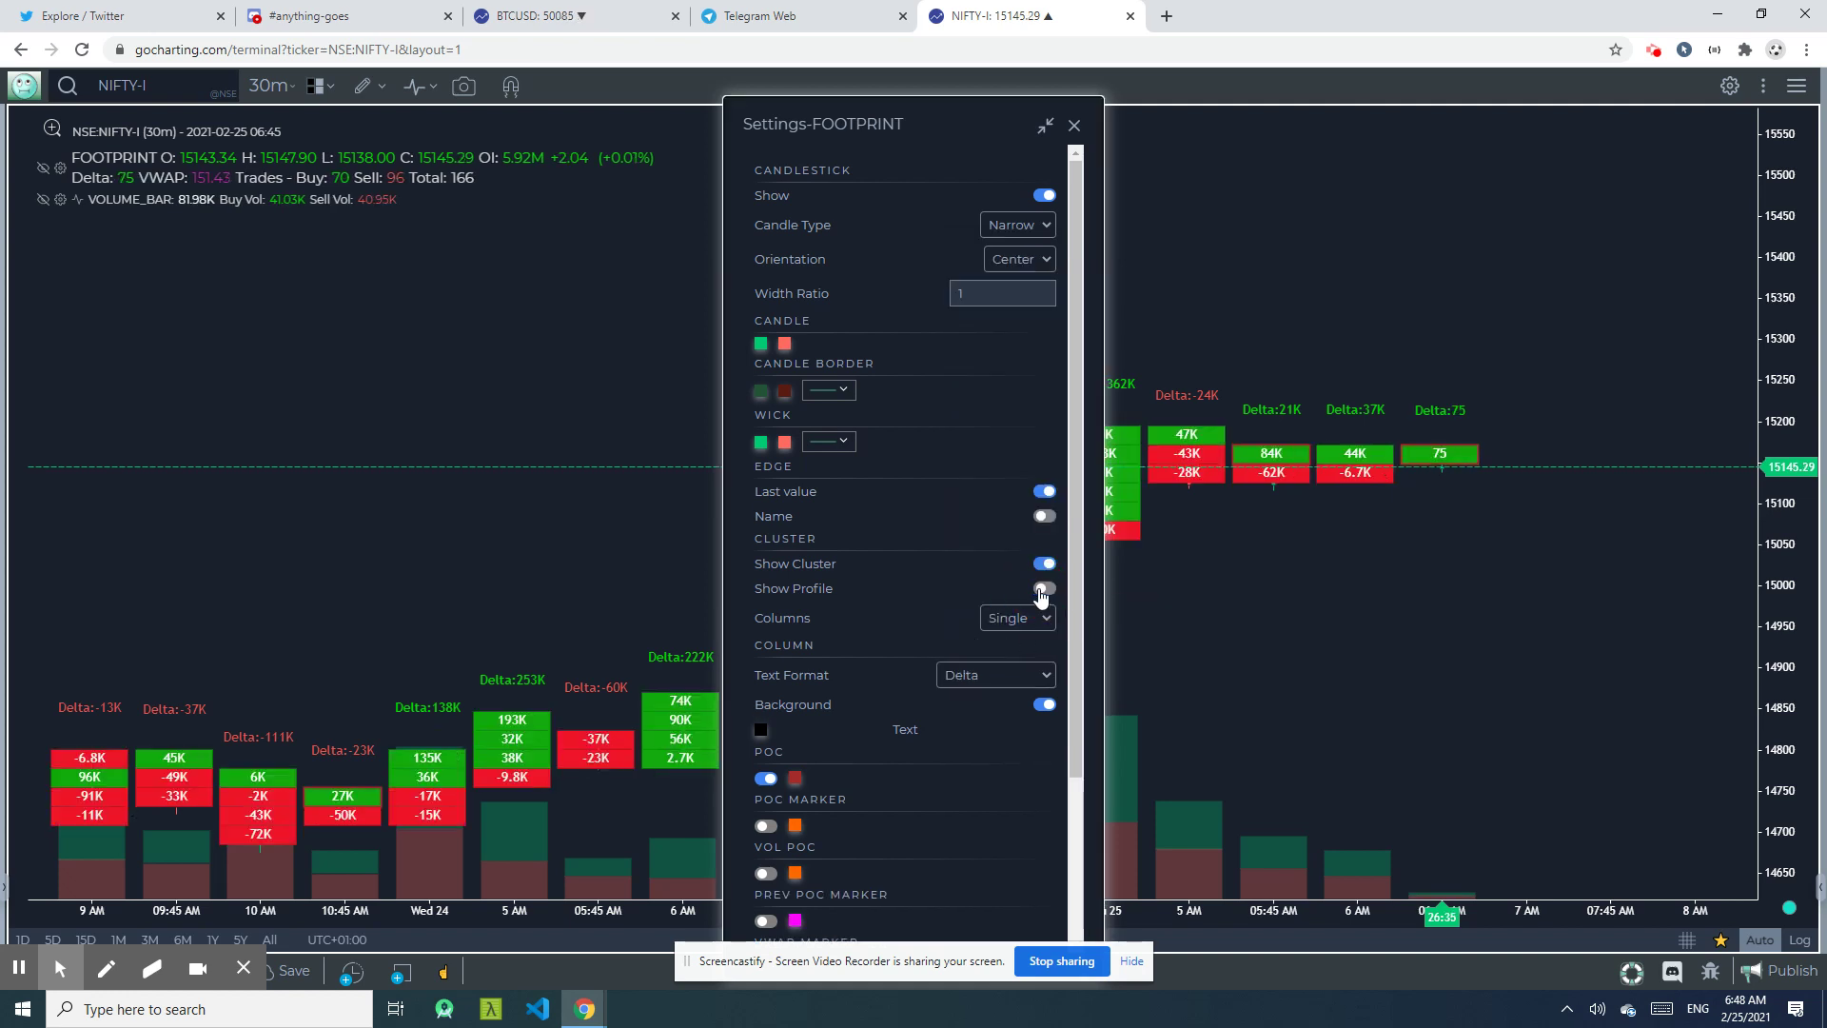
{"action": "left_click", "coordinate": [1073, 128]}
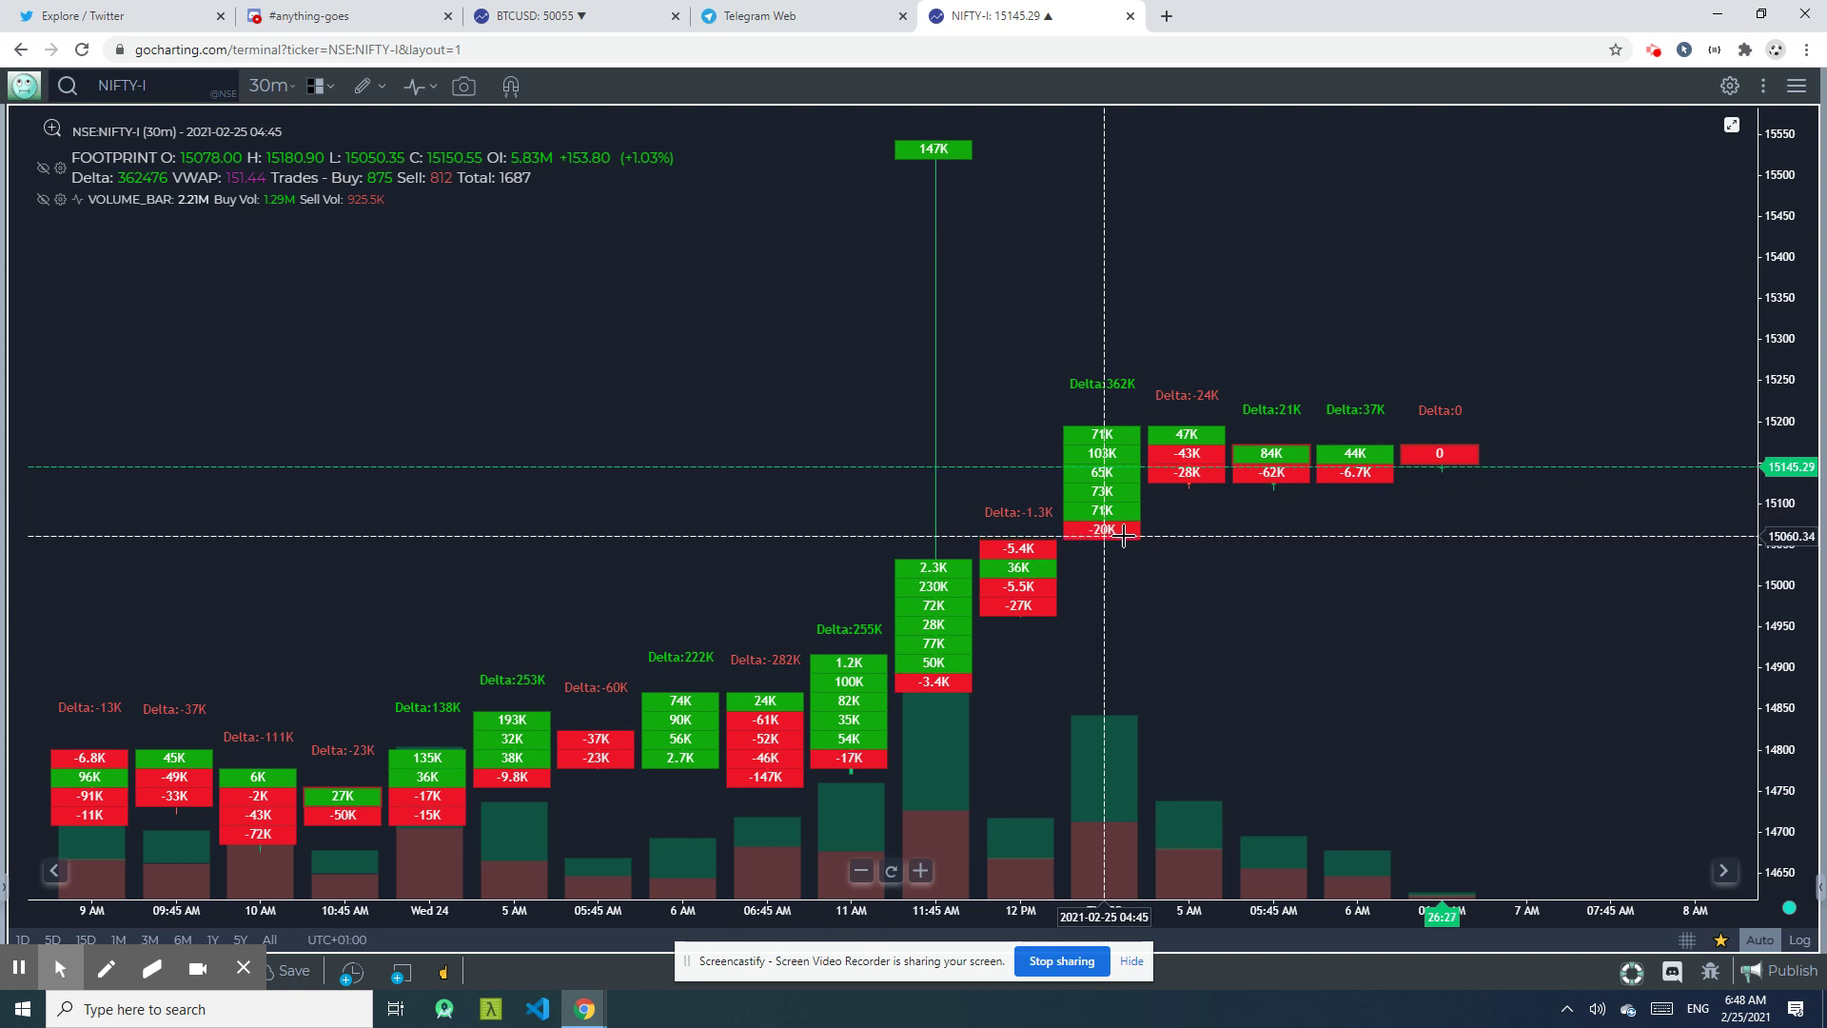
Zoom the chart out and back in to review the single-column delta clusters
{"action": "scroll", "coordinate": [1532, 676], "scroll_direction": "down", "scroll_amount": 5}
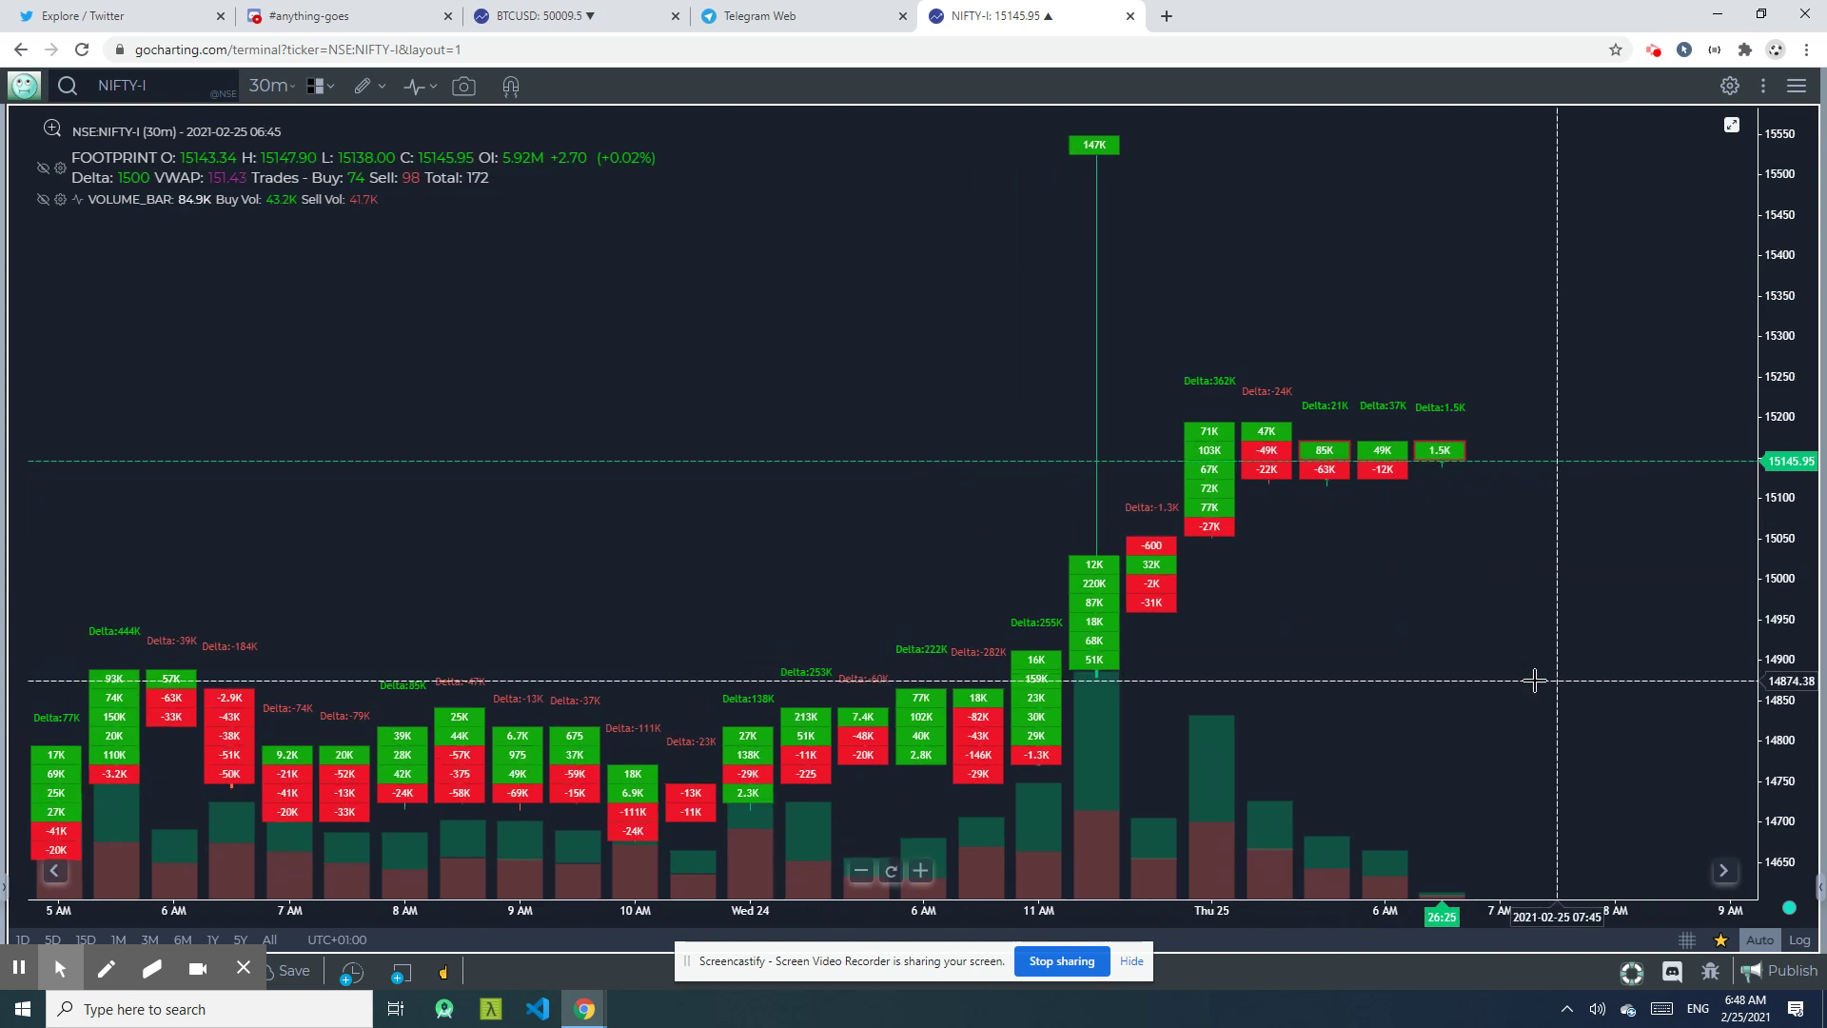
{"action": "scroll", "coordinate": [1533, 679], "scroll_direction": "up", "scroll_amount": 5}
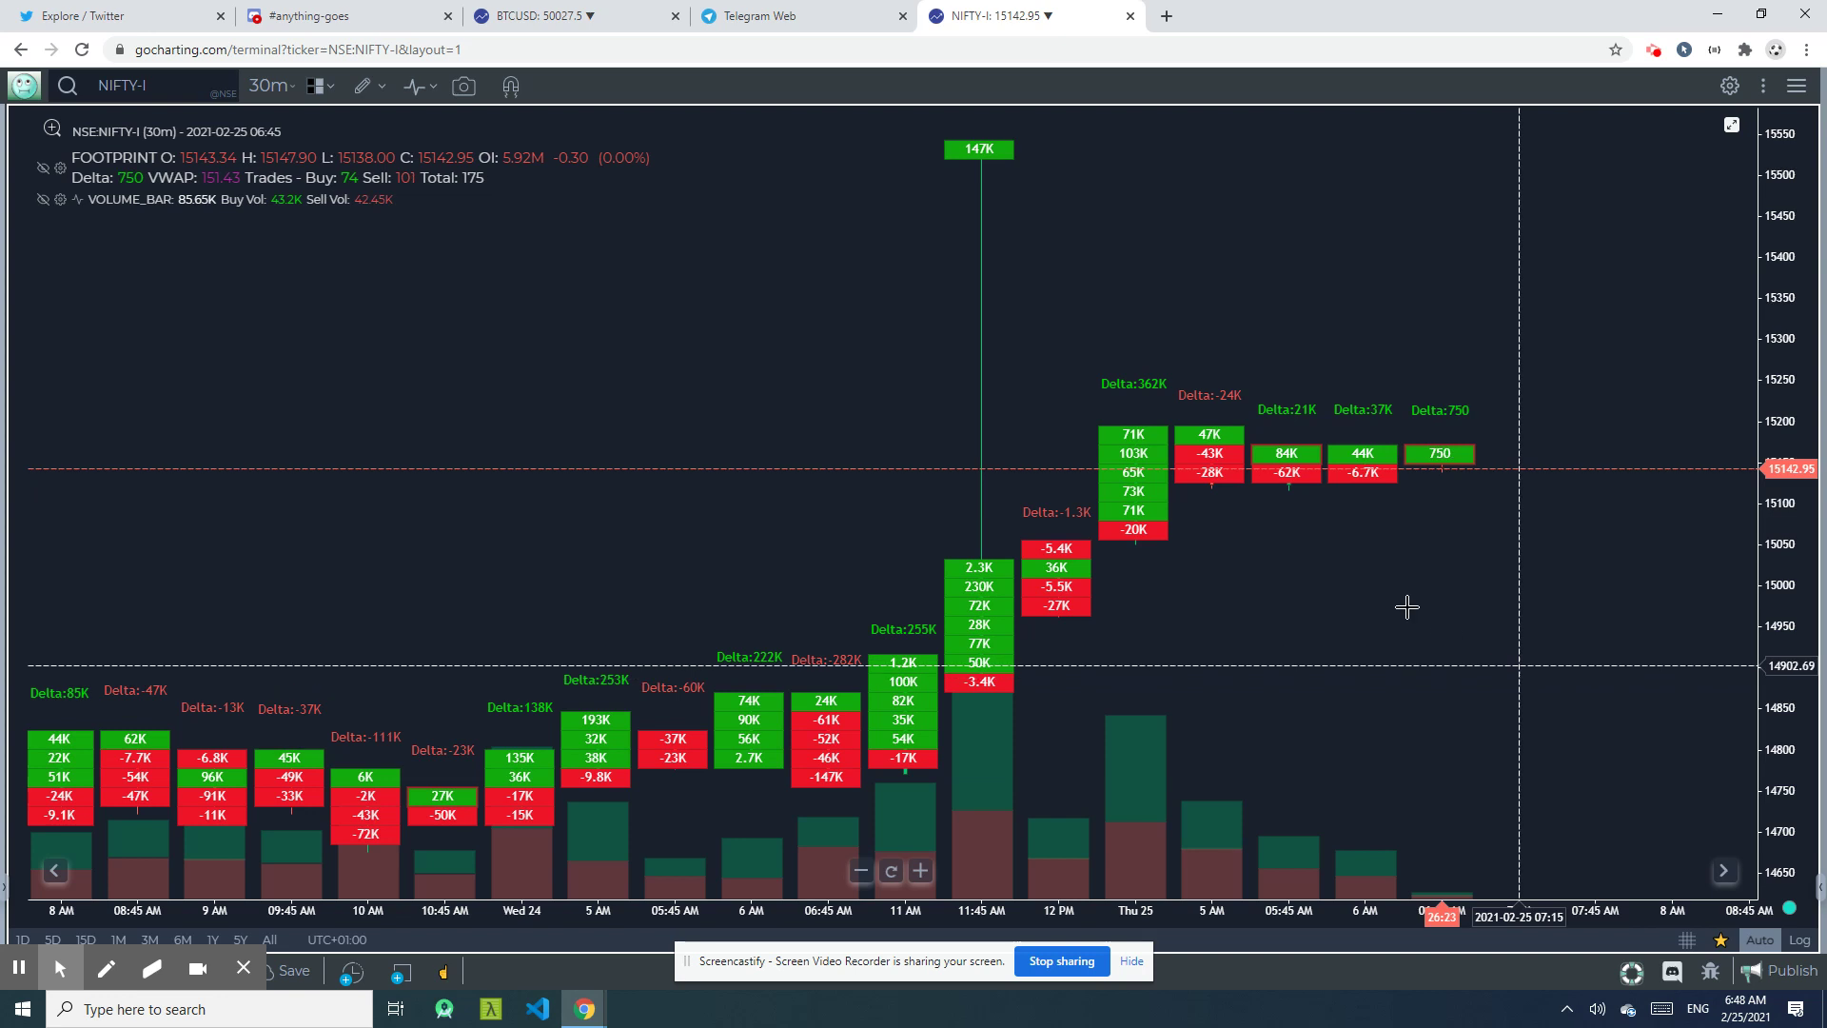